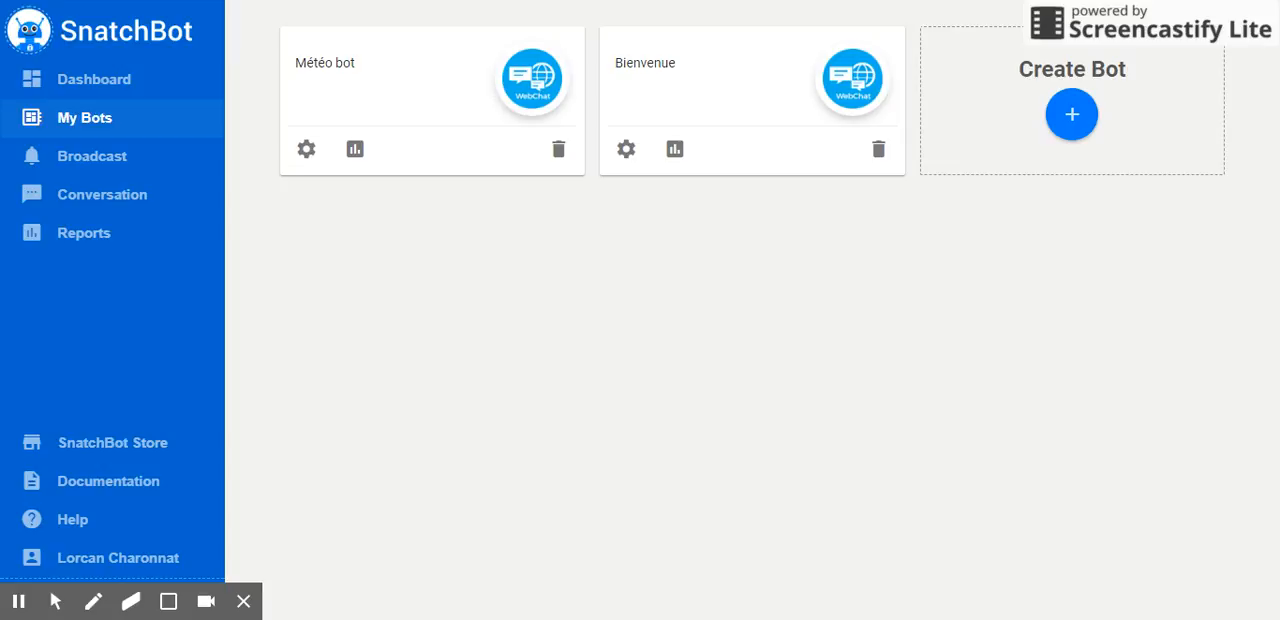
Open the Météo bot and bring up its Web channel for editing
{"action": "left_click", "coordinate": [105, 119]}
{"action": "left_click", "coordinate": [308, 149]}
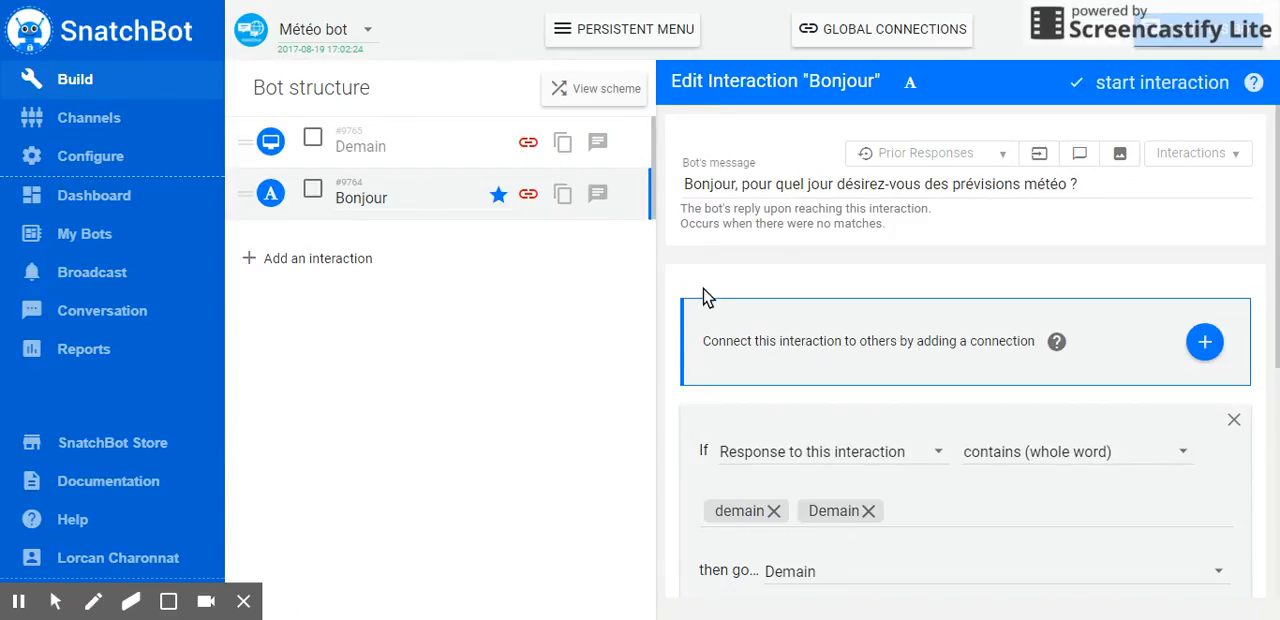
{"action": "scroll", "coordinate": [715, 290], "scroll_direction": "down", "scroll_amount": 5}
{"action": "scroll", "coordinate": [728, 460], "scroll_direction": "up", "scroll_amount": 5}
{"action": "left_click", "coordinate": [107, 120]}
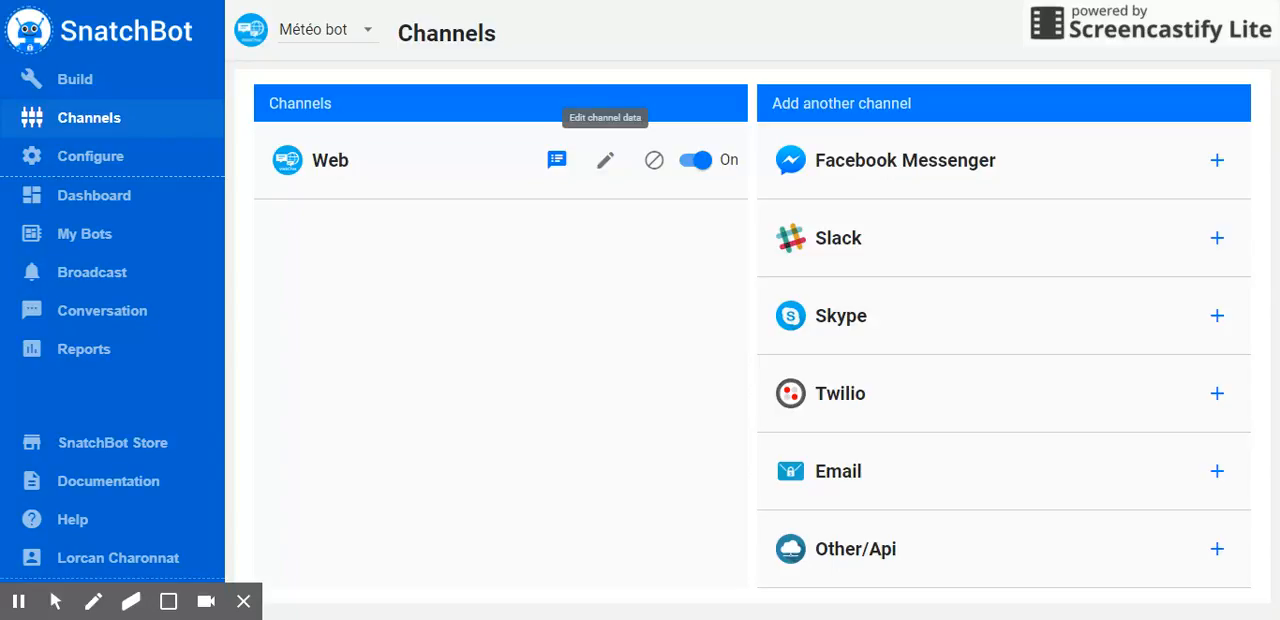
{"action": "left_click", "coordinate": [606, 162]}
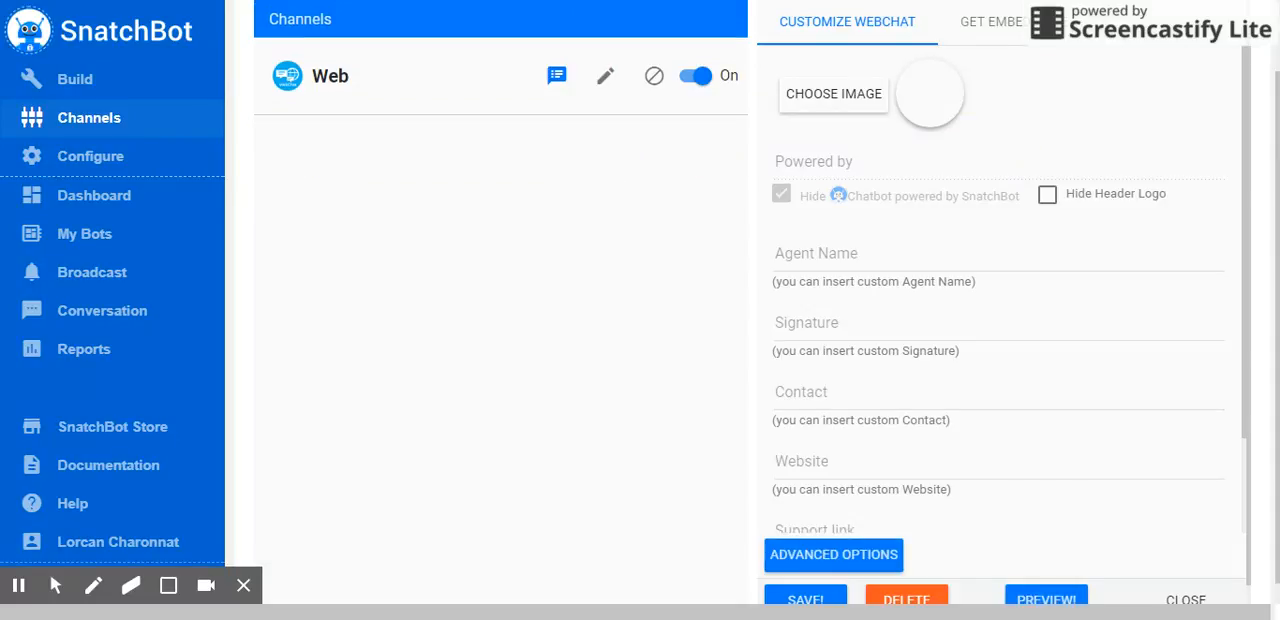
Examine the Web channel's webchat customization fields, from the image and agent name to the support and email links
{"action": "scroll", "coordinate": [1016, 312], "scroll_direction": "up", "scroll_amount": 1}
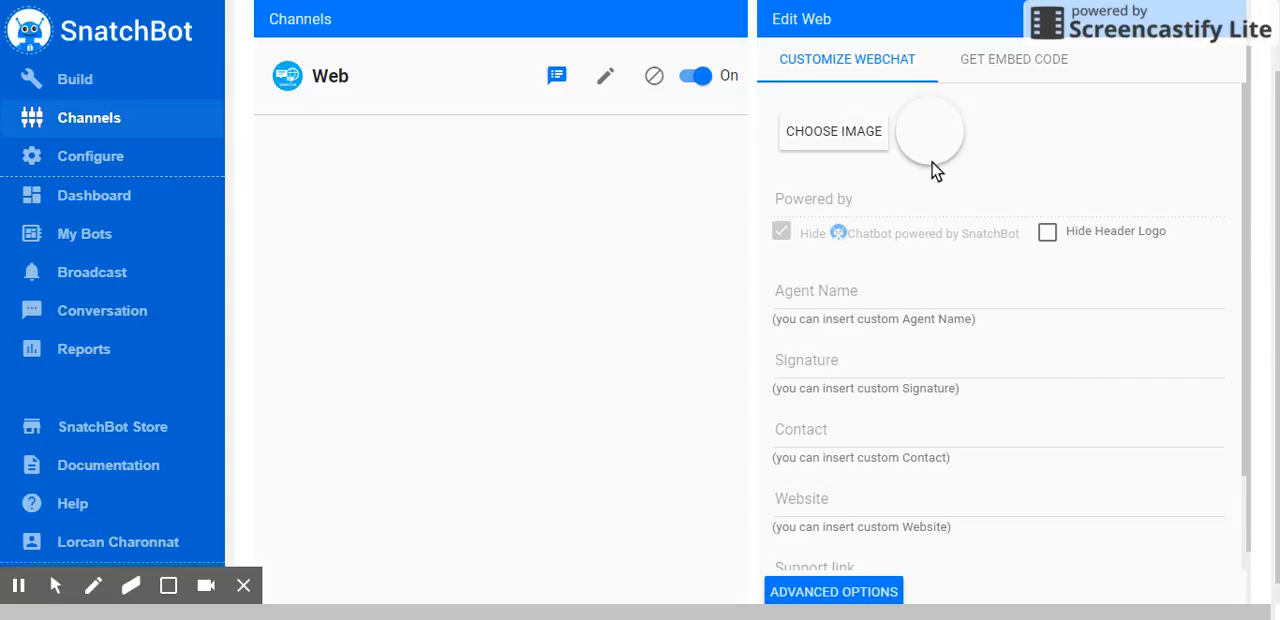
{"action": "scroll", "coordinate": [983, 349], "scroll_direction": "up", "scroll_amount": 2}
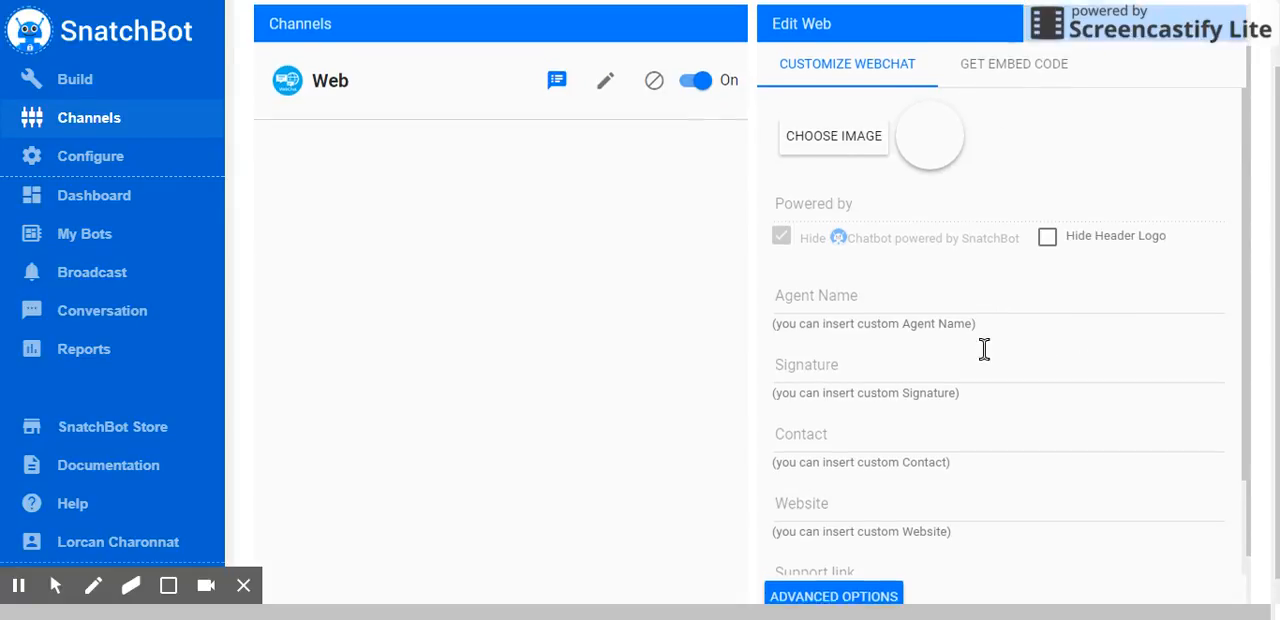
{"action": "scroll", "coordinate": [985, 358], "scroll_direction": "down", "scroll_amount": 4}
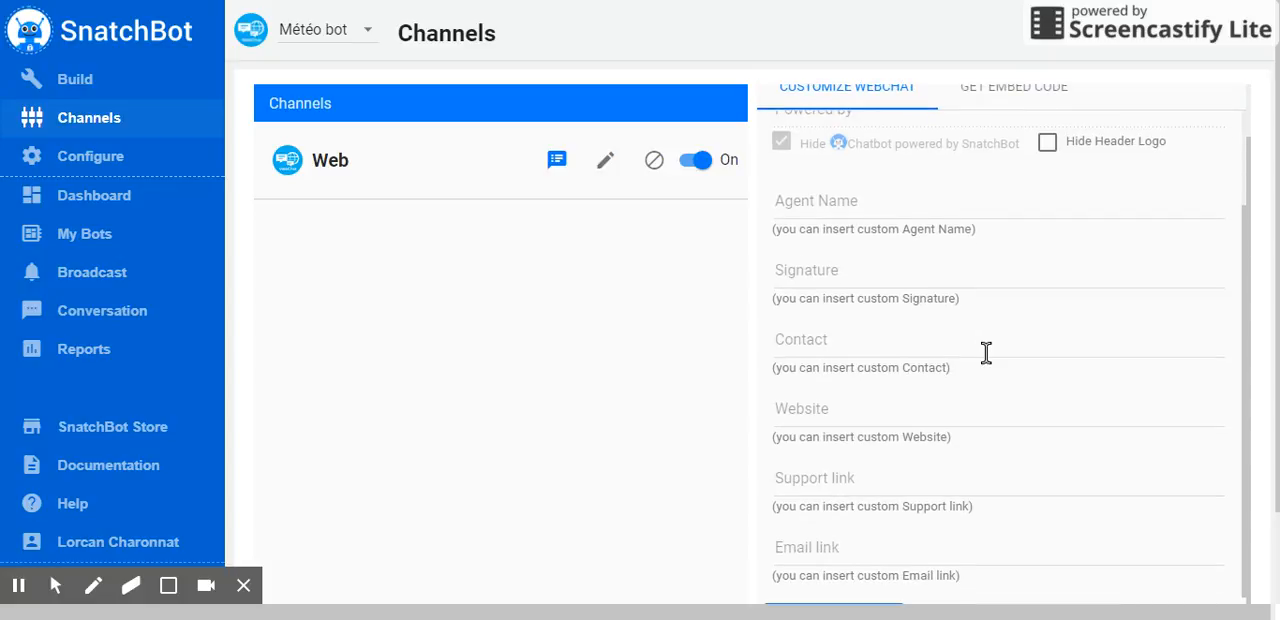
{"action": "scroll", "coordinate": [985, 352], "scroll_direction": "up", "scroll_amount": 4}
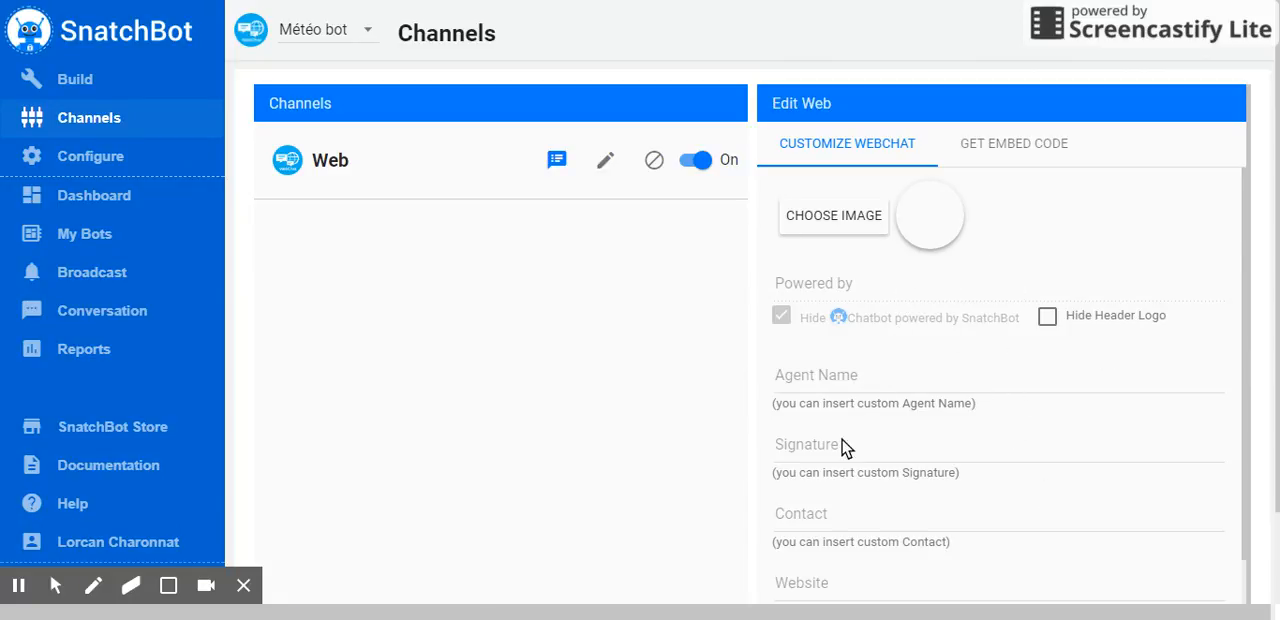
{"action": "scroll", "coordinate": [1031, 357], "scroll_direction": "down", "scroll_amount": 3}
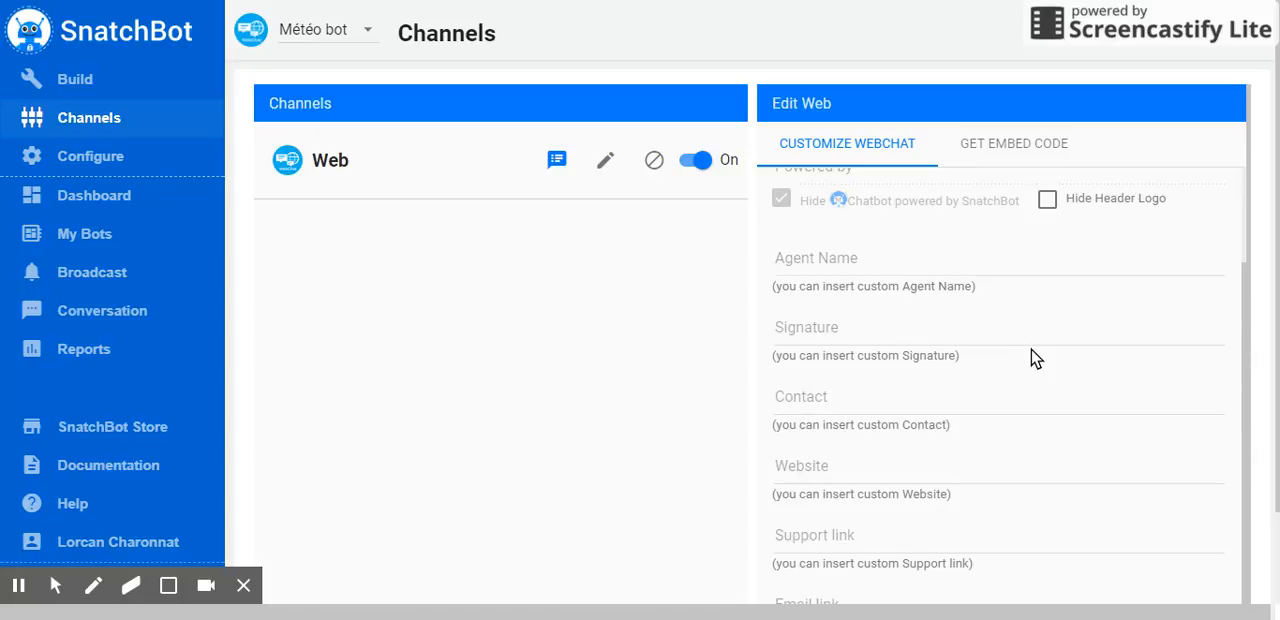
{"action": "scroll", "coordinate": [1031, 357], "scroll_direction": "down", "scroll_amount": 2}
{"action": "scroll", "coordinate": [1012, 362], "scroll_direction": "up", "scroll_amount": 3}
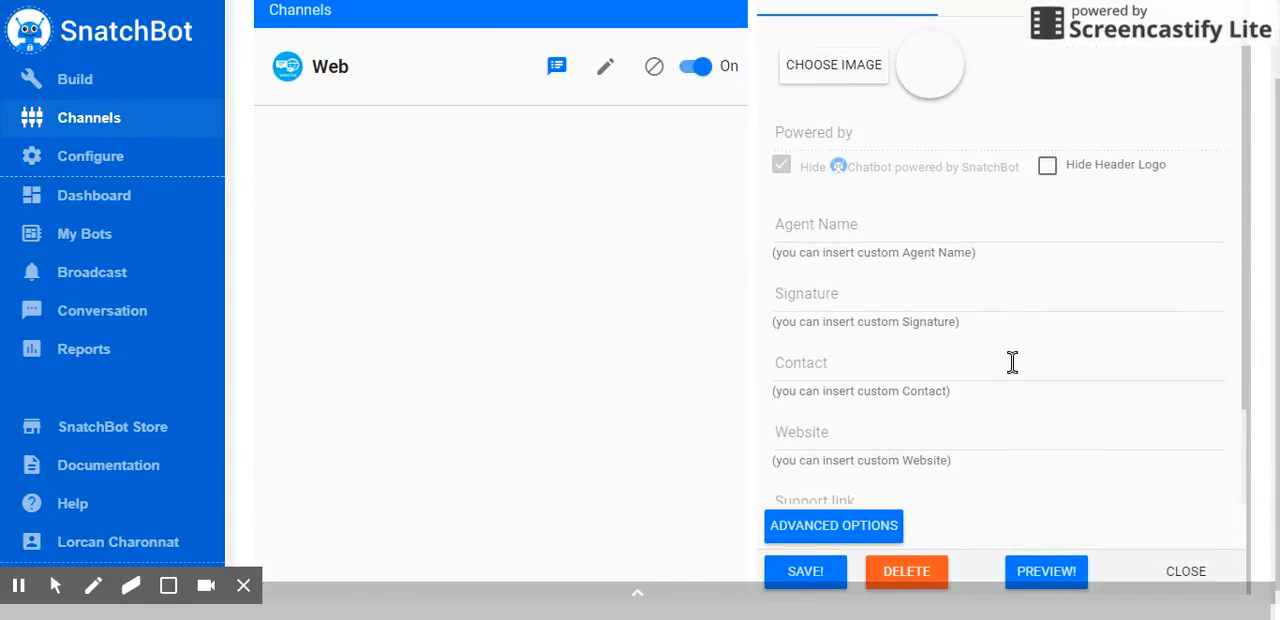
{"action": "scroll", "coordinate": [1012, 362], "scroll_direction": "up", "scroll_amount": 1}
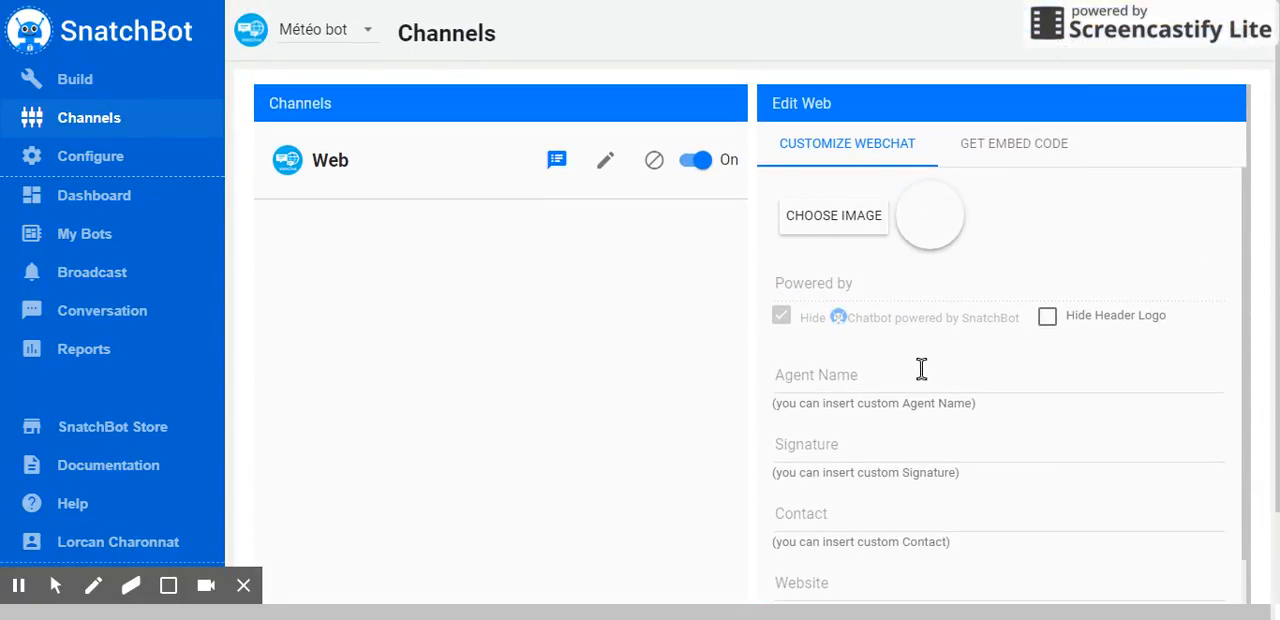
{"action": "scroll", "coordinate": [910, 350], "scroll_direction": "down", "scroll_amount": 1}
{"action": "scroll", "coordinate": [905, 345], "scroll_direction": "down", "scroll_amount": 1}
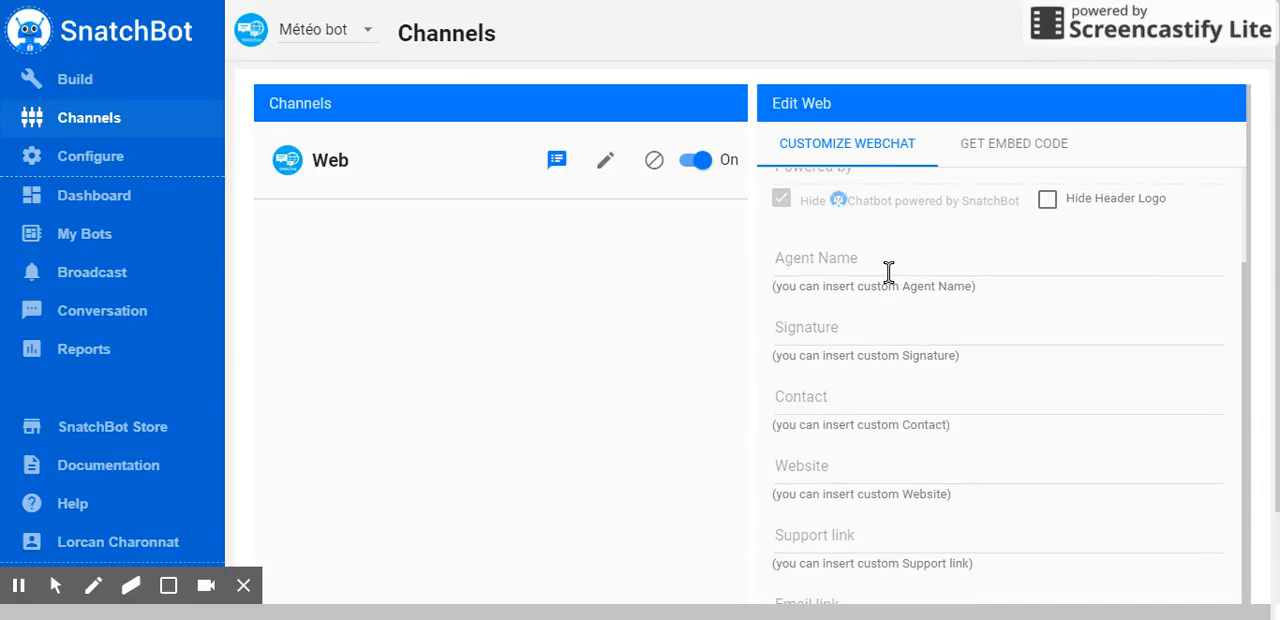
{"action": "scroll", "coordinate": [894, 254], "scroll_direction": "down", "scroll_amount": 1}
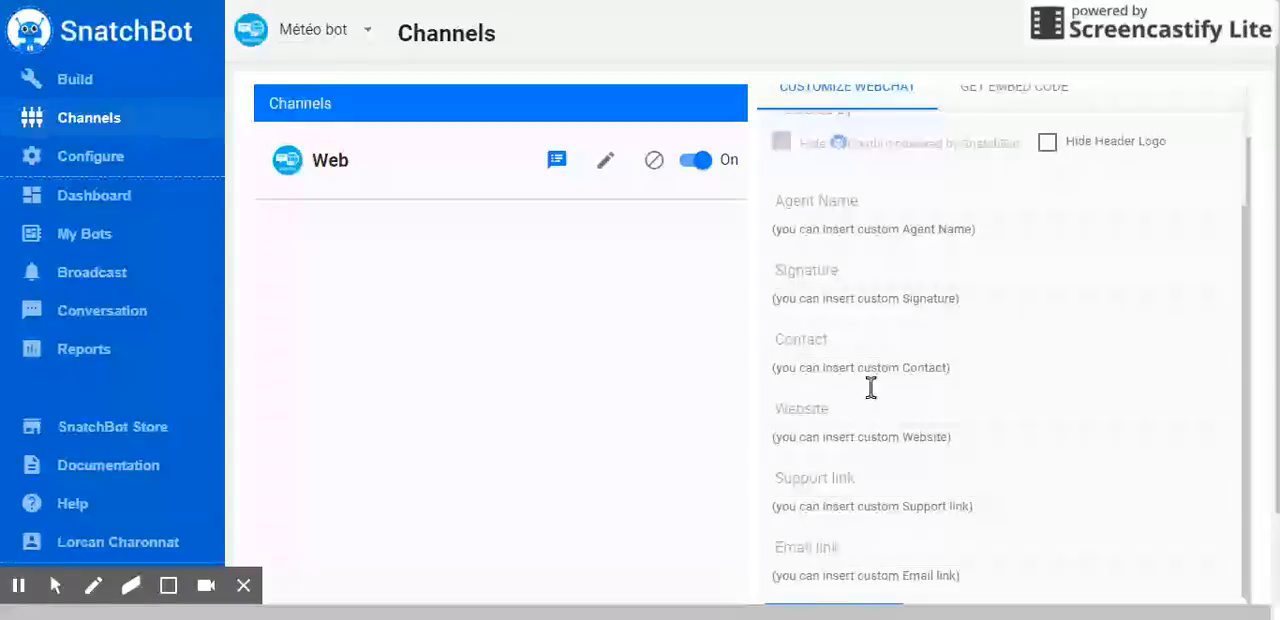
{"action": "scroll", "coordinate": [894, 363], "scroll_direction": "down", "scroll_amount": 2}
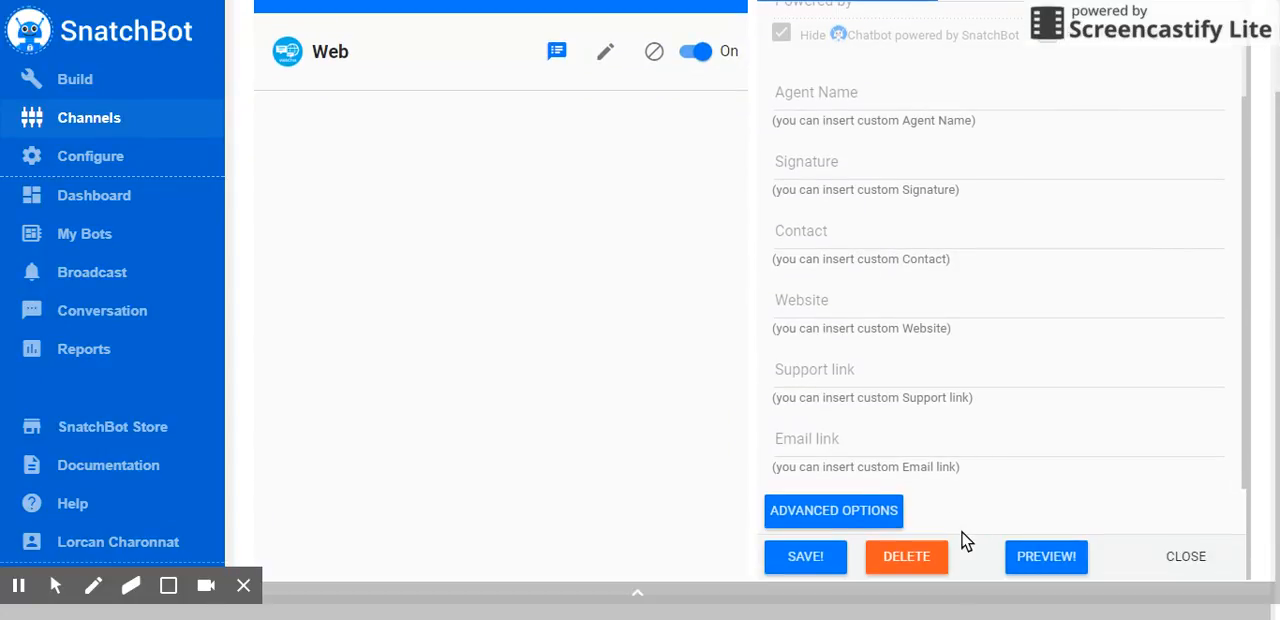
{"action": "scroll", "coordinate": [928, 437], "scroll_direction": "up", "scroll_amount": 2}
Open the webchat's advanced options and examine the button, color, theme and greeting message settings
{"action": "left_click", "coordinate": [892, 506]}
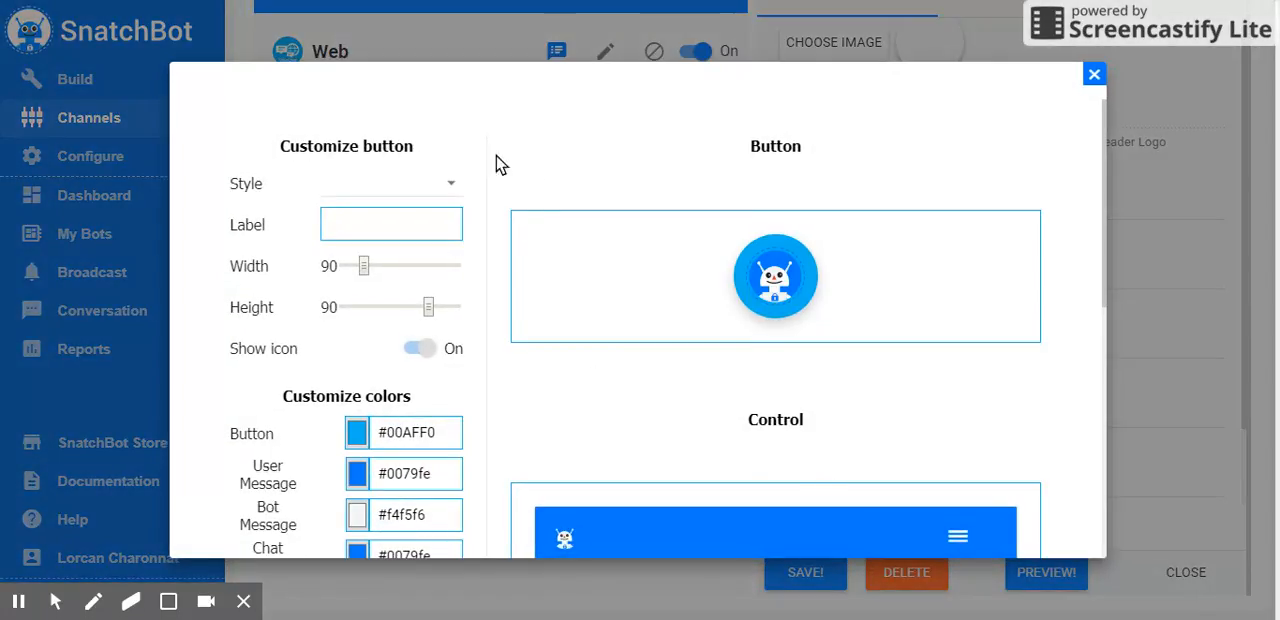
{"action": "scroll", "coordinate": [529, 206], "scroll_direction": "down", "scroll_amount": 4}
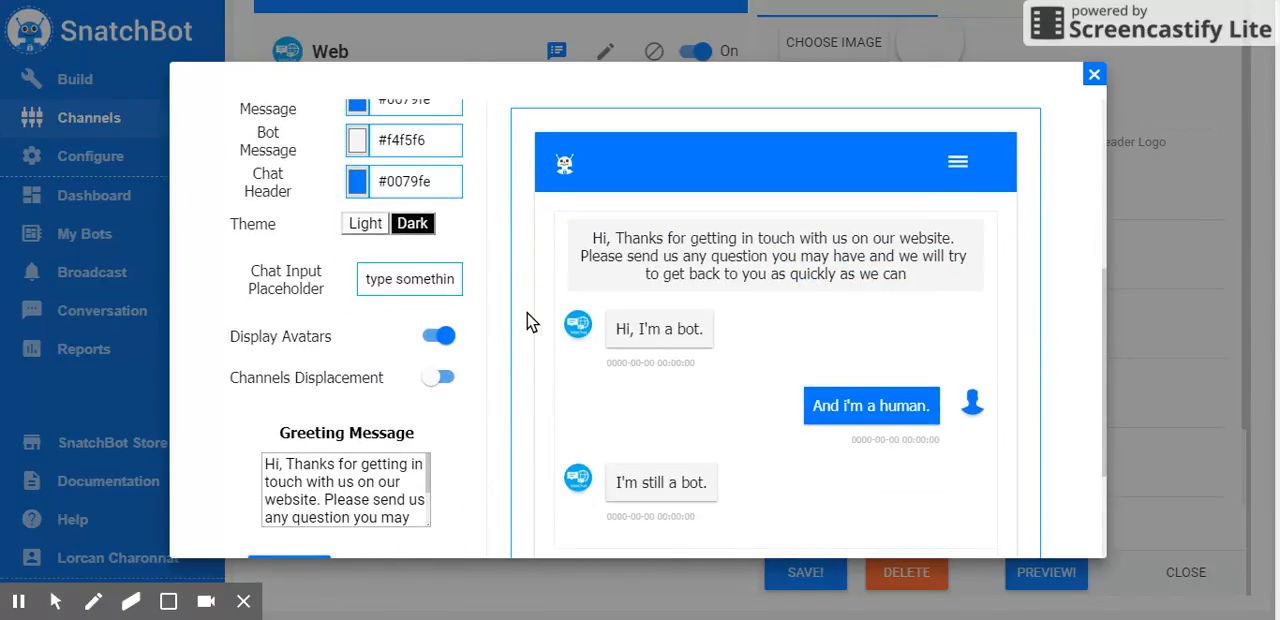
{"action": "scroll", "coordinate": [529, 322], "scroll_direction": "down", "scroll_amount": 2}
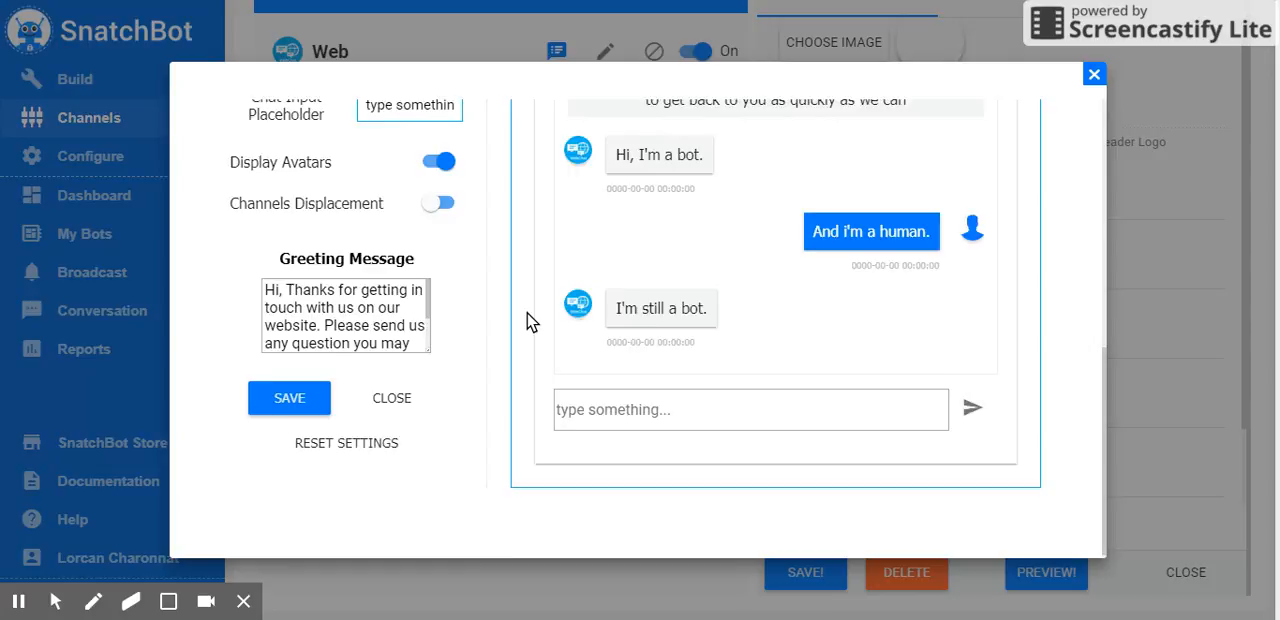
{"action": "scroll", "coordinate": [529, 322], "scroll_direction": "up", "scroll_amount": 4}
{"action": "scroll", "coordinate": [529, 322], "scroll_direction": "up", "scroll_amount": 2}
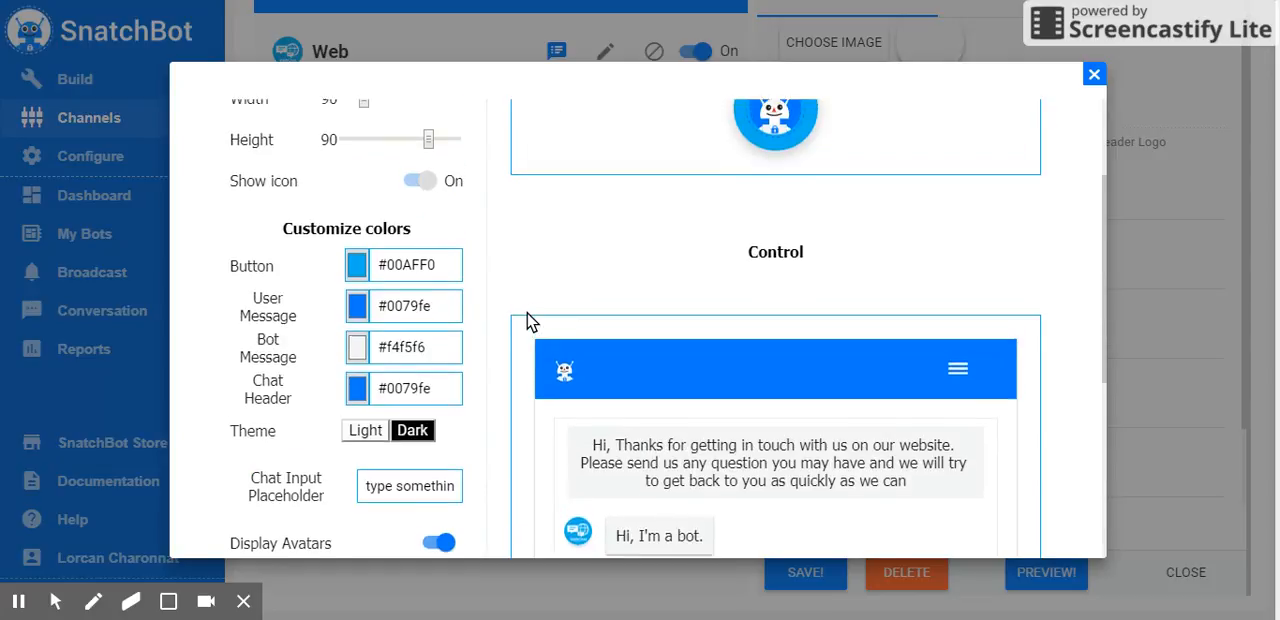
{"action": "scroll", "coordinate": [521, 345], "scroll_direction": "down", "scroll_amount": 5}
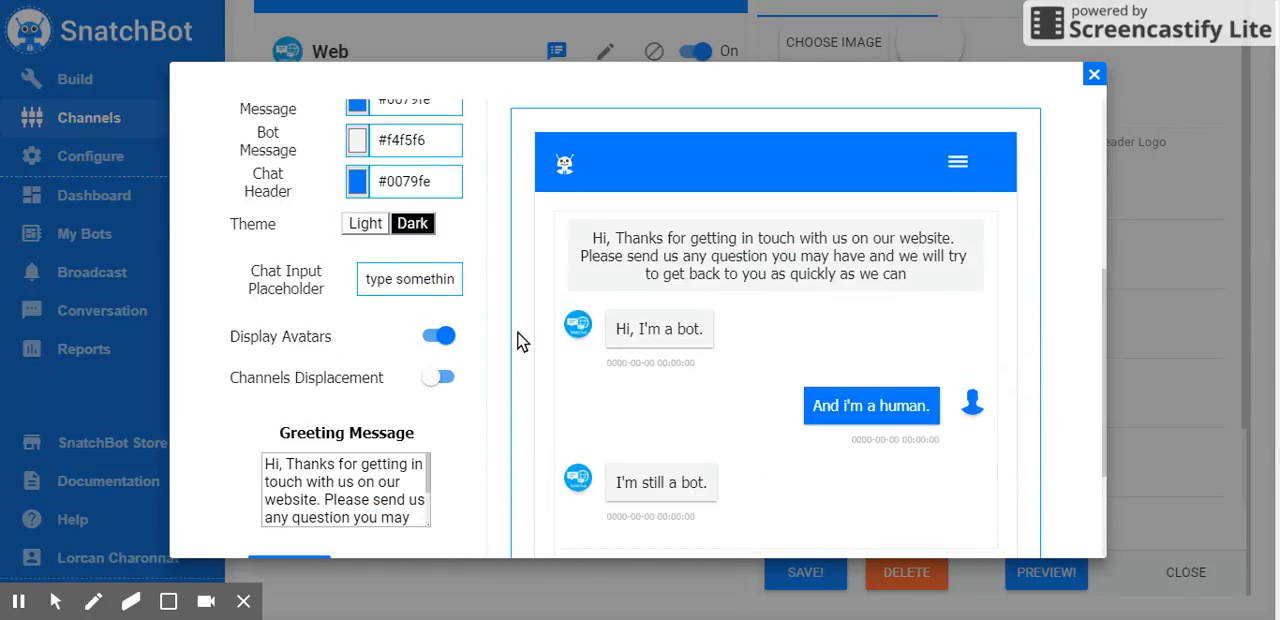
{"action": "scroll", "coordinate": [520, 340], "scroll_direction": "up", "scroll_amount": 3}
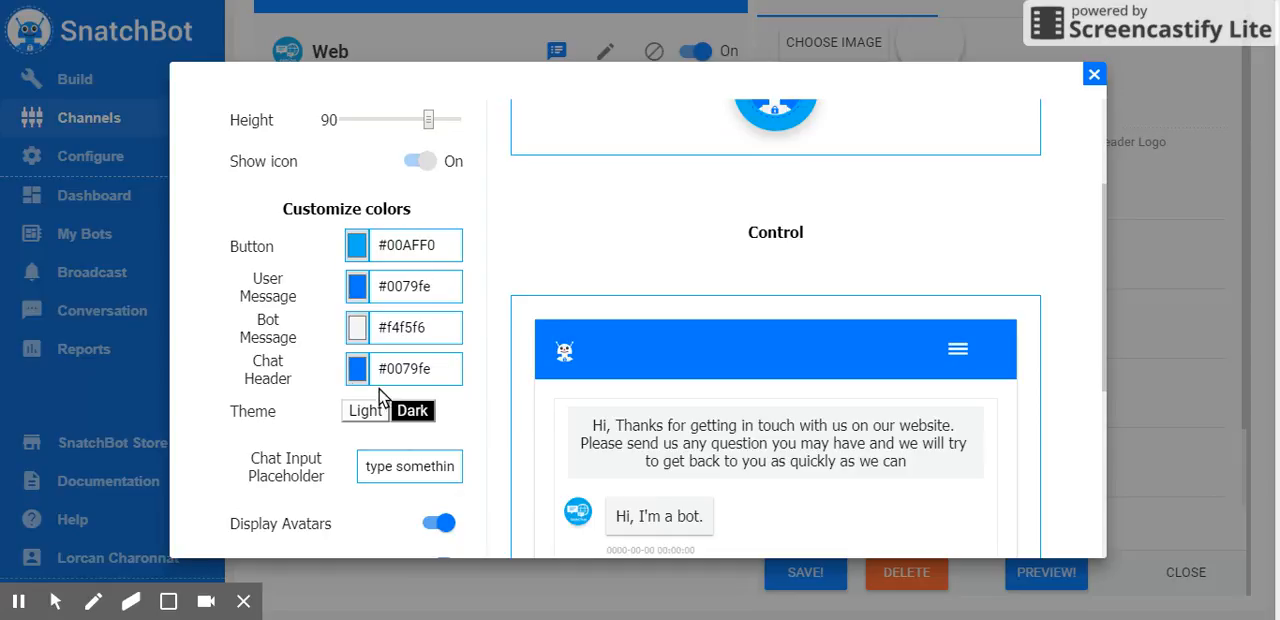
Try the Dark theme for the webchat window, and switch it to Light
{"action": "scroll", "coordinate": [500, 338], "scroll_direction": "down", "scroll_amount": 2}
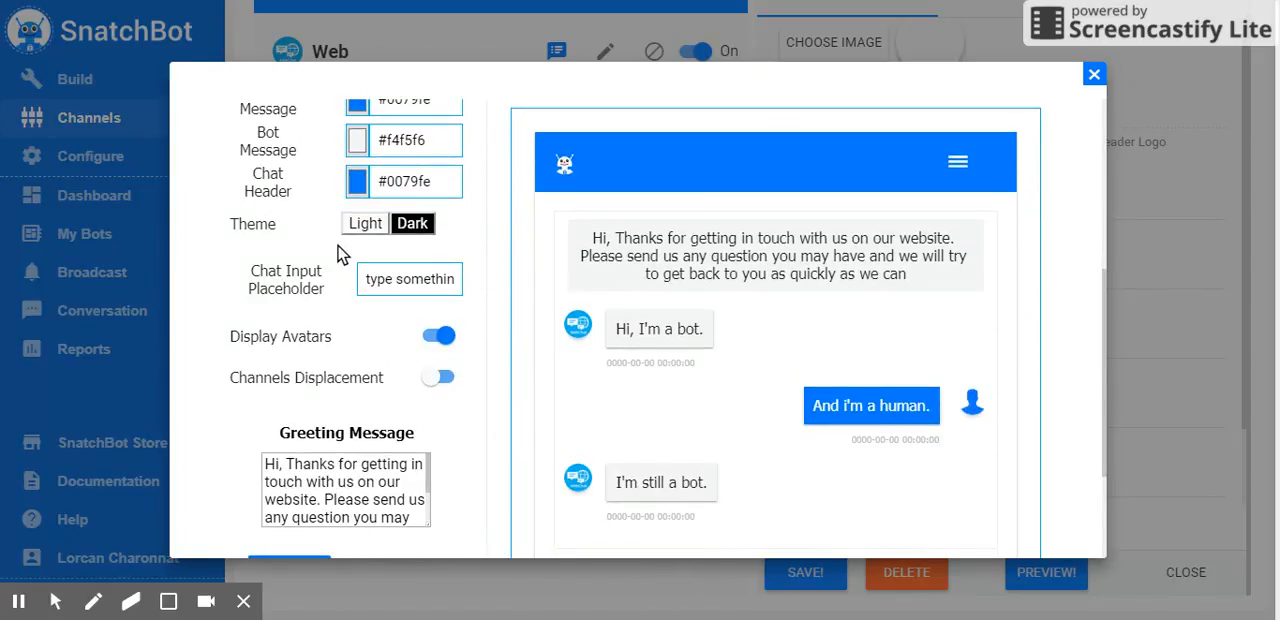
{"action": "left_click", "coordinate": [428, 228]}
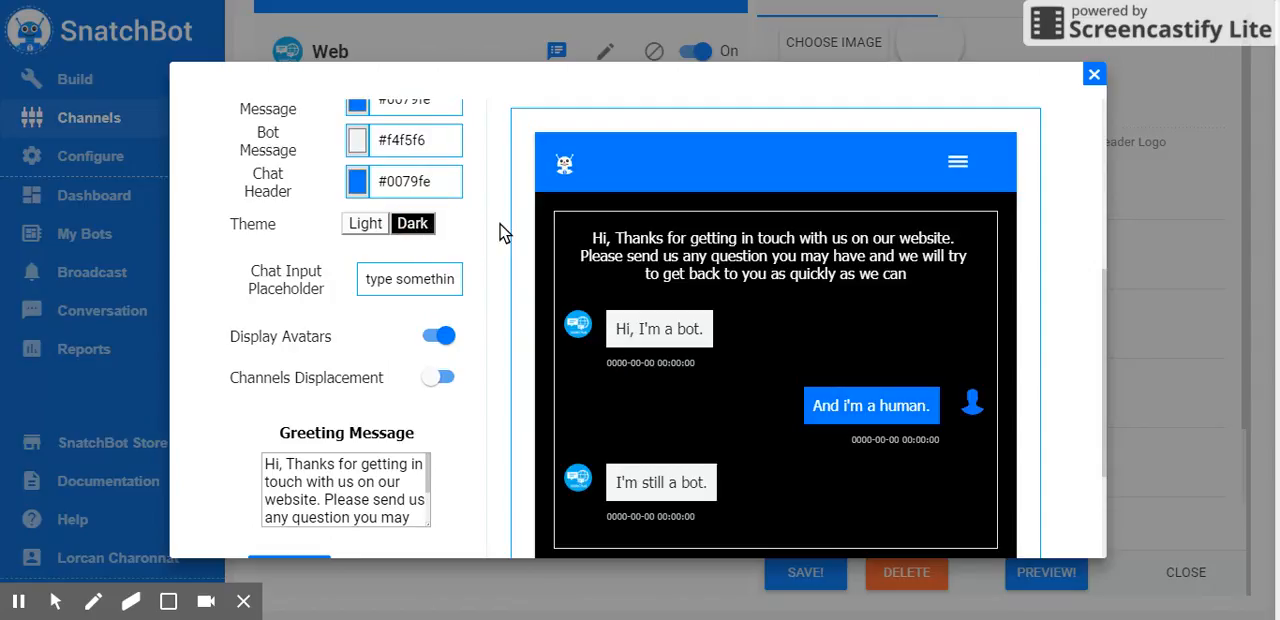
{"action": "scroll", "coordinate": [466, 240], "scroll_direction": "down", "scroll_amount": 1}
{"action": "left_click", "coordinate": [368, 132]}
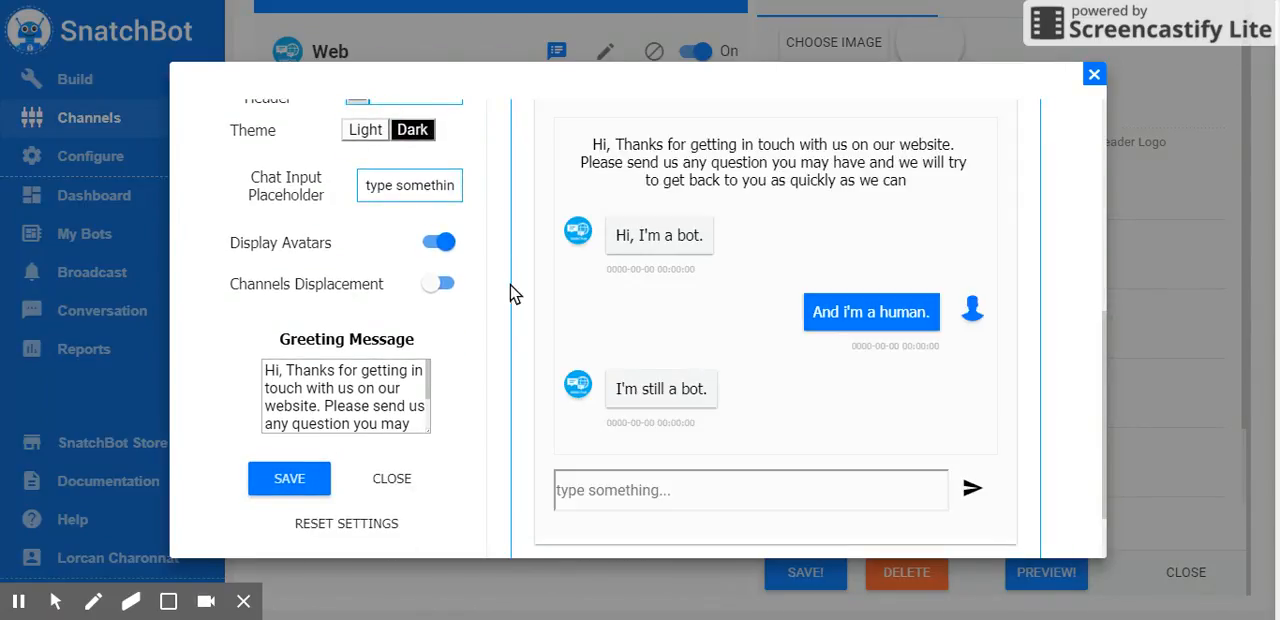
Review the advanced webchat options from the button style to the greeting message, and close them without saving
{"action": "scroll", "coordinate": [514, 306], "scroll_direction": "down", "scroll_amount": 1}
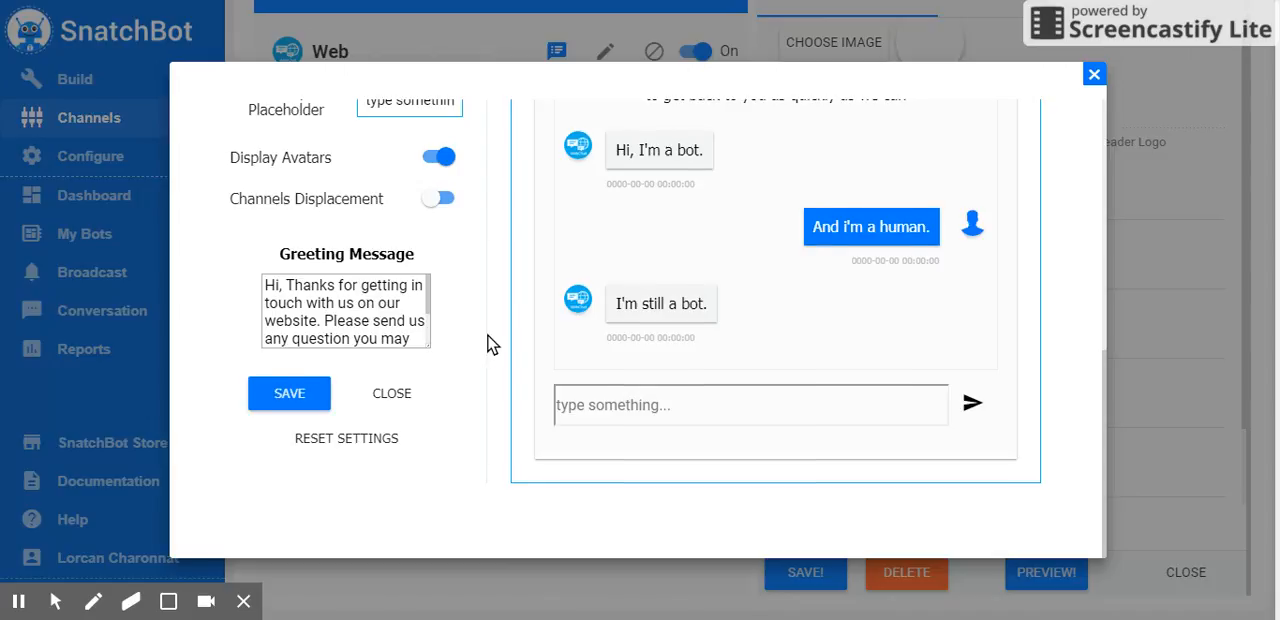
{"action": "scroll", "coordinate": [490, 343], "scroll_direction": "up", "scroll_amount": 7}
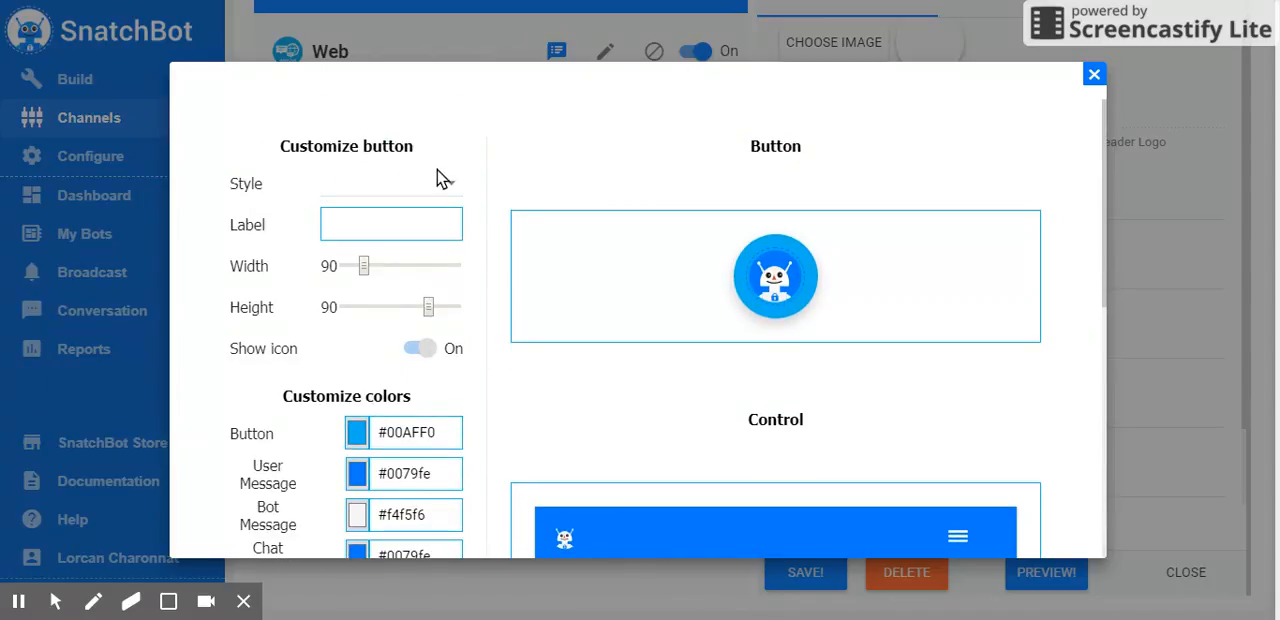
{"action": "scroll", "coordinate": [530, 305], "scroll_direction": "down", "scroll_amount": 4}
{"action": "scroll", "coordinate": [520, 320], "scroll_direction": "down", "scroll_amount": 2}
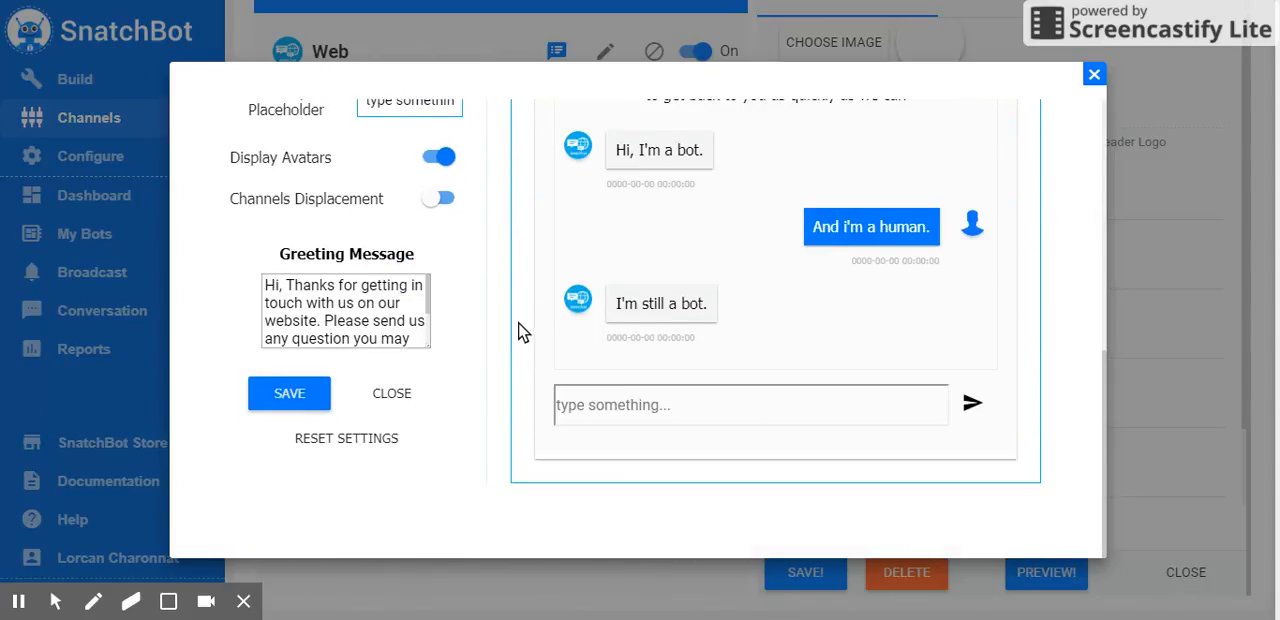
{"action": "left_click", "coordinate": [1094, 76]}
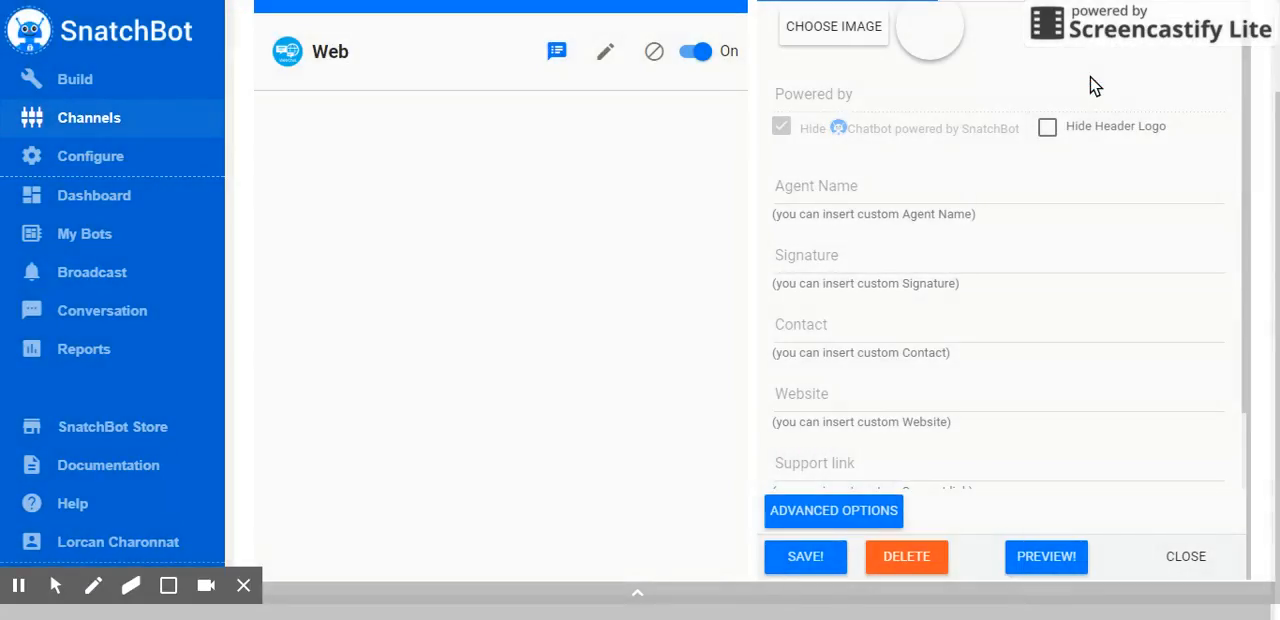
Open the Web channel's embed code and read the instructions for the bot widget and the webchat URL
{"action": "scroll", "coordinate": [1019, 382], "scroll_direction": "up", "scroll_amount": 3}
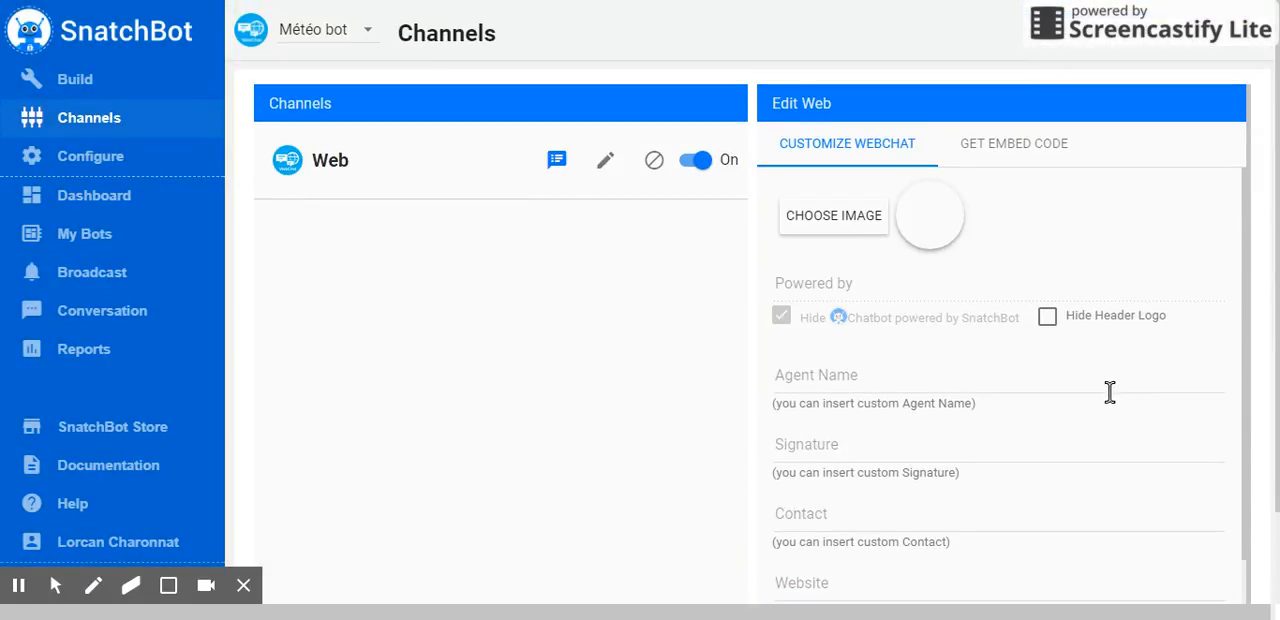
{"action": "left_click", "coordinate": [1035, 158]}
{"action": "left_click", "coordinate": [1035, 155]}
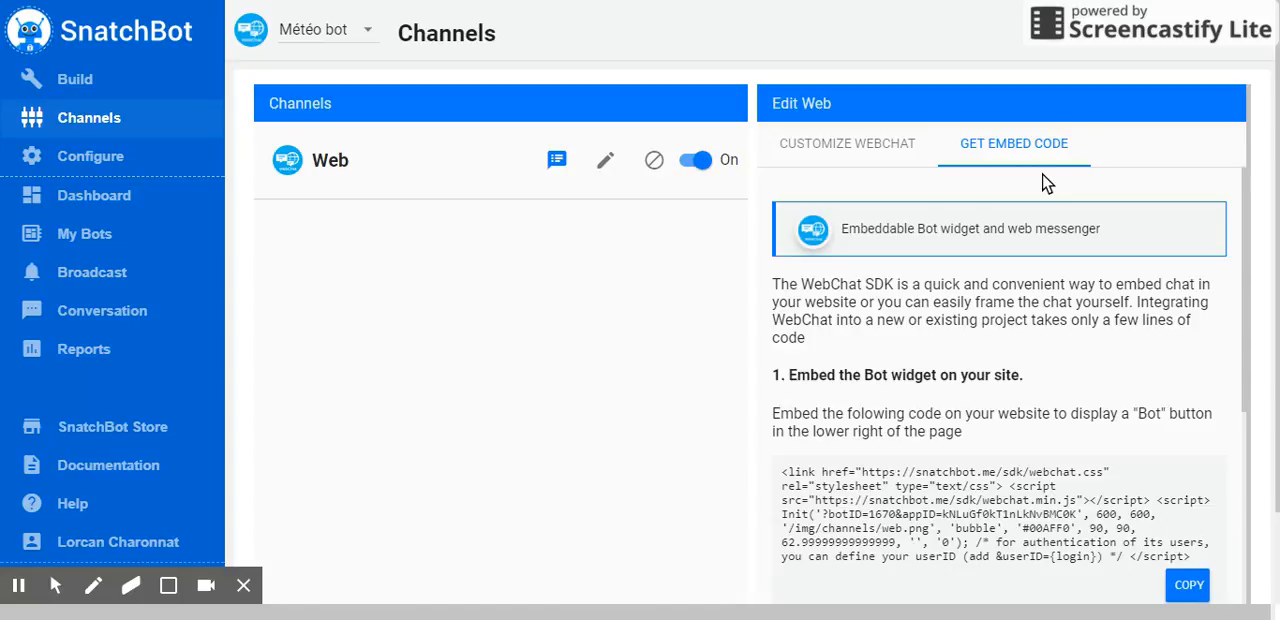
{"action": "scroll", "coordinate": [912, 257], "scroll_direction": "down", "scroll_amount": 1}
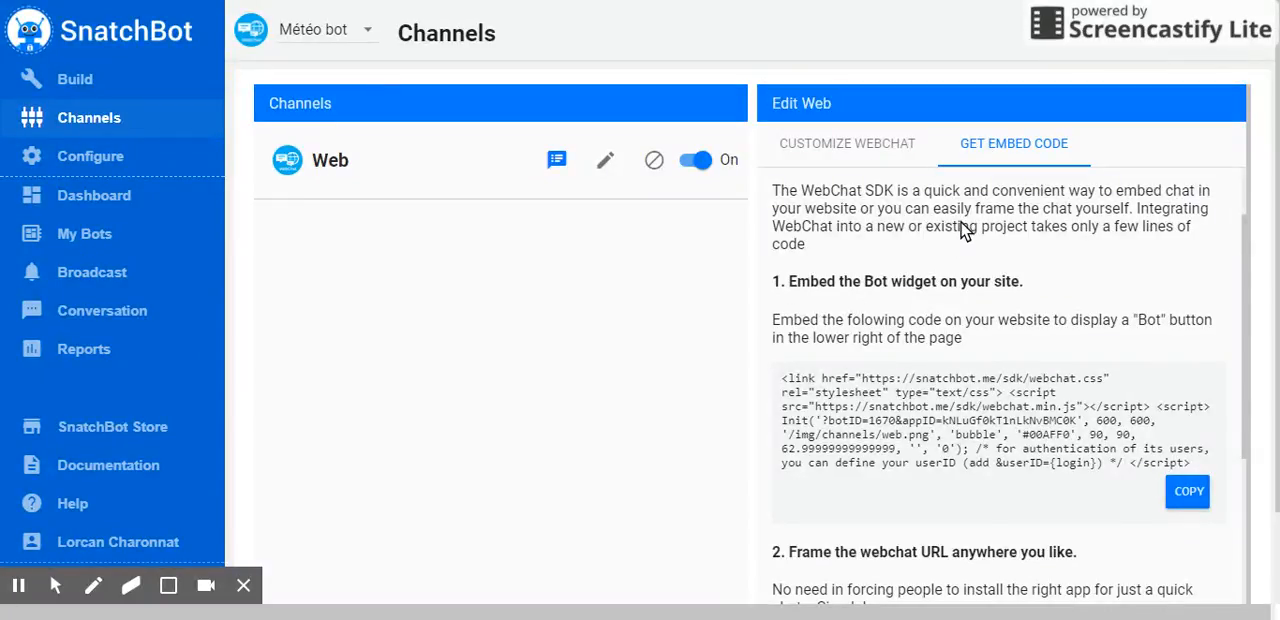
{"action": "scroll", "coordinate": [845, 300], "scroll_direction": "down", "scroll_amount": 2}
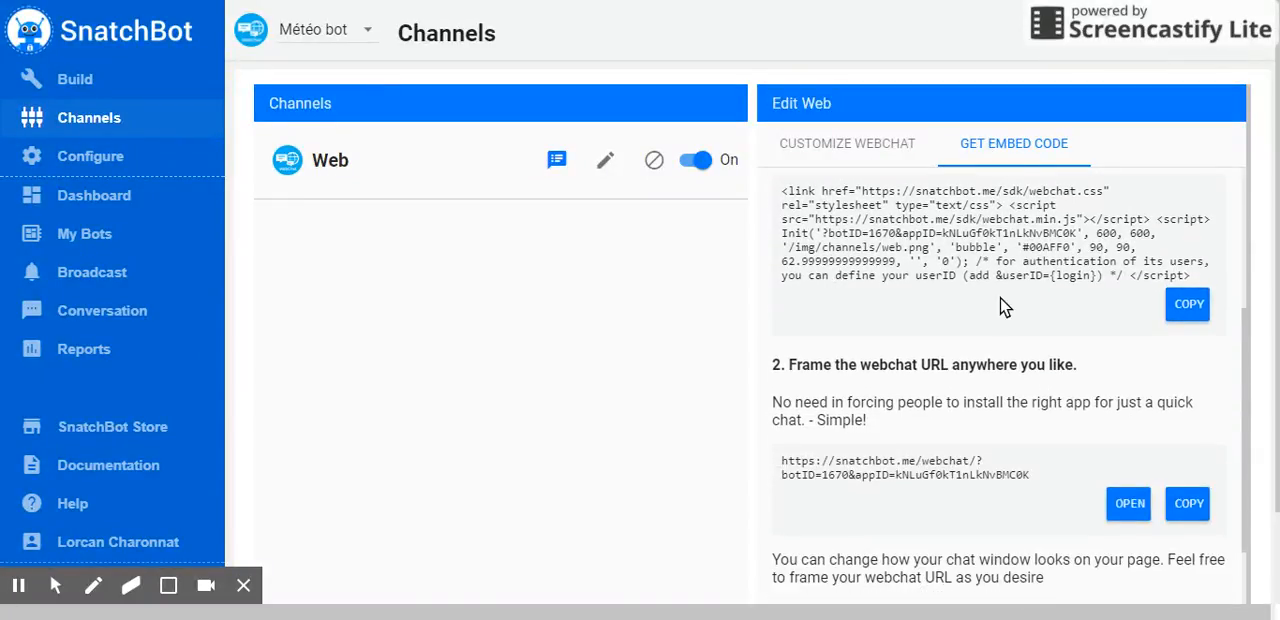
Copy the code for embedding the bot widget on a website
{"action": "scroll", "coordinate": [942, 352], "scroll_direction": "up", "scroll_amount": 1}
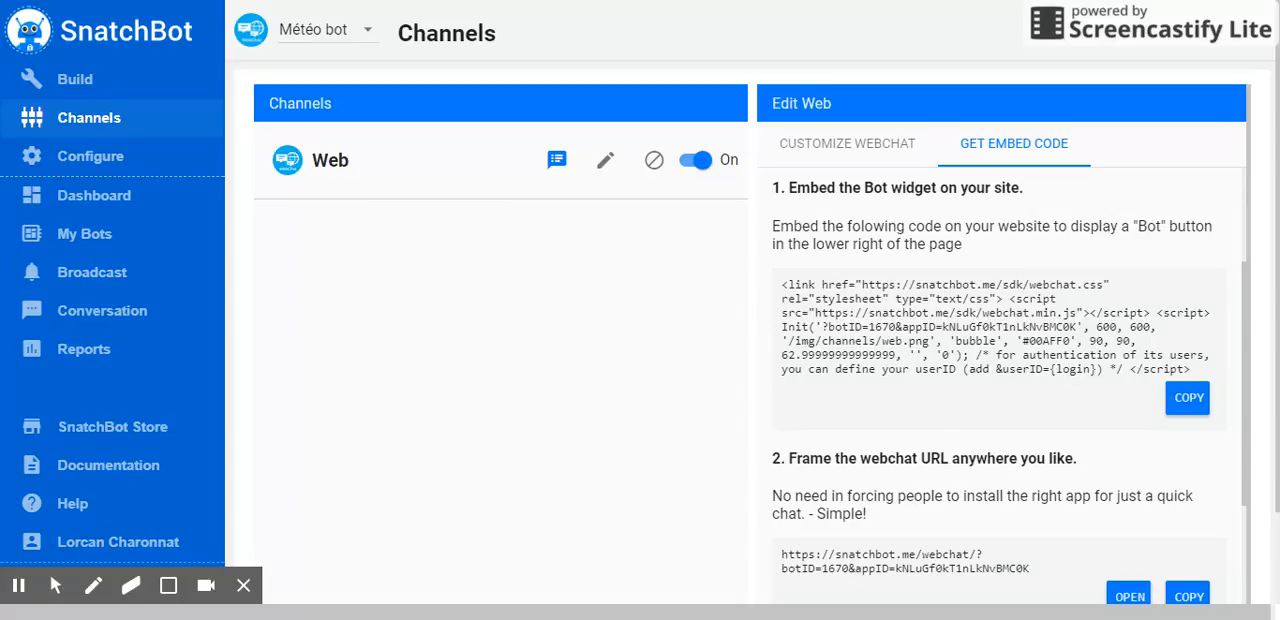
{"action": "left_click", "coordinate": [1187, 404]}
{"action": "left_click_drag", "start_coordinate": [783, 285], "coordinate": [1203, 385]}
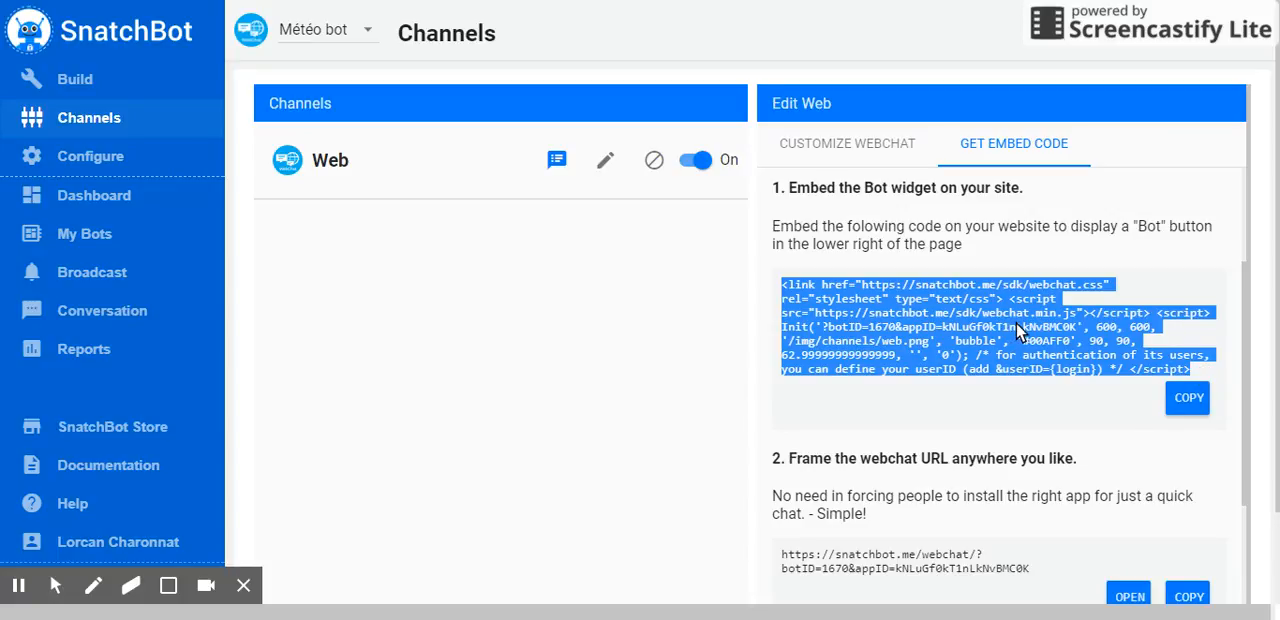
{"action": "left_click", "coordinate": [1197, 403]}
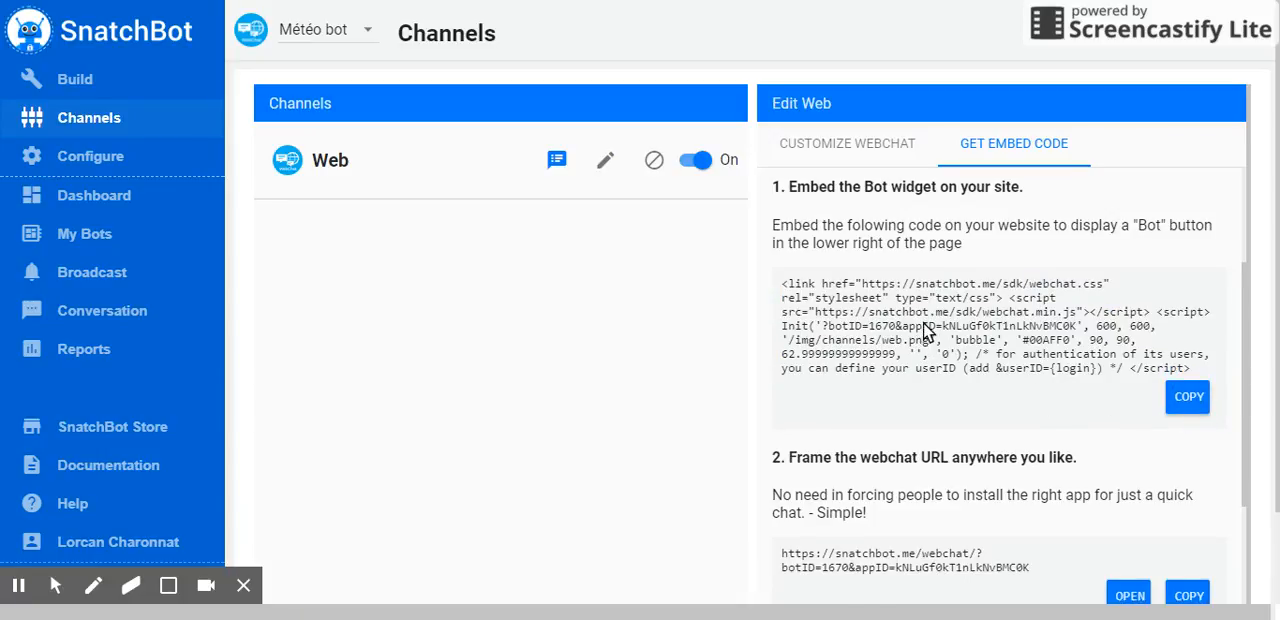
Copy the webchat URL for framing the chat on a page, and open that URL
{"action": "scroll", "coordinate": [924, 333], "scroll_direction": "down", "scroll_amount": 2}
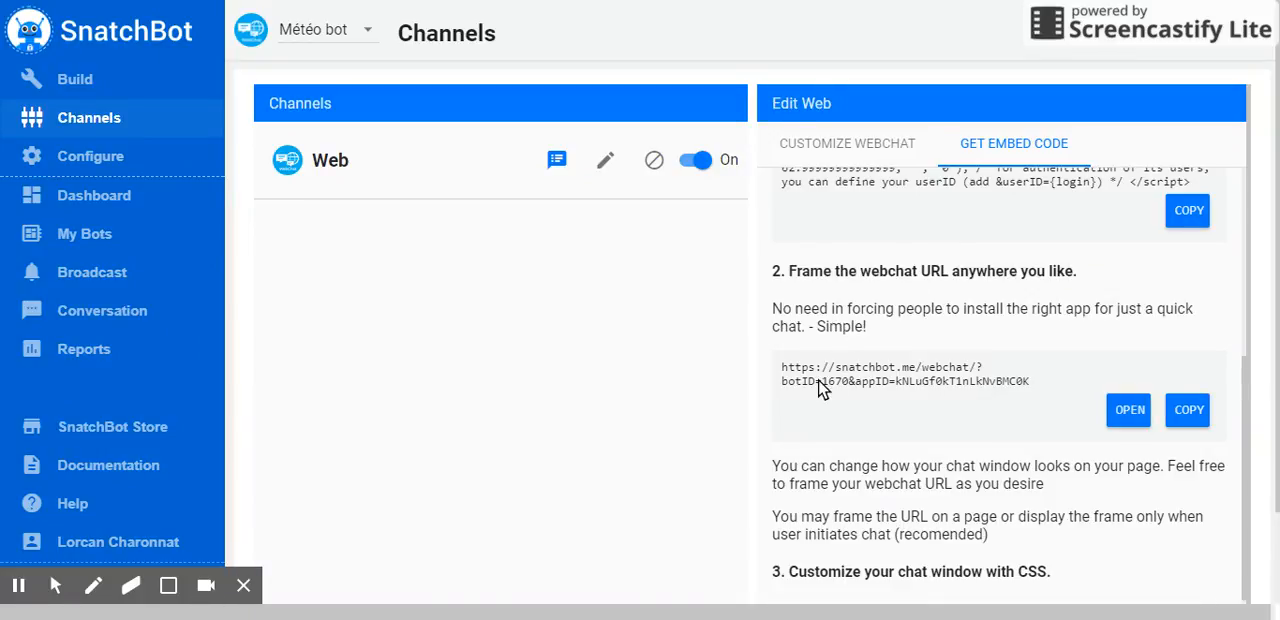
{"action": "left_click_drag", "start_coordinate": [783, 372], "coordinate": [1035, 395]}
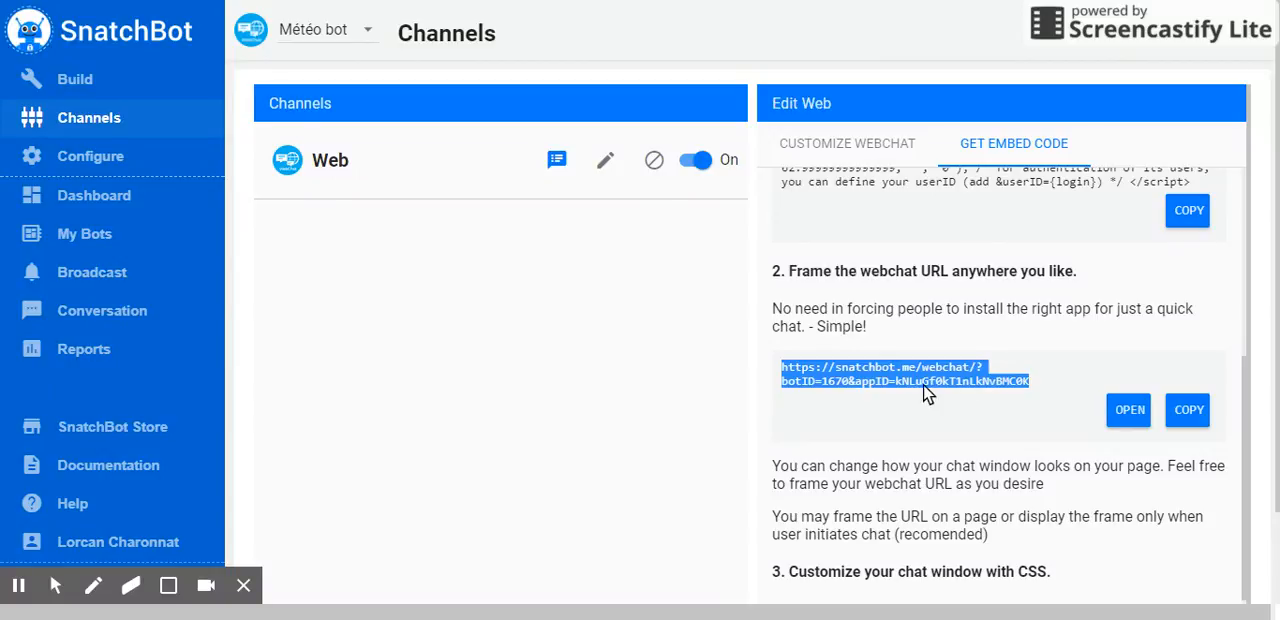
{"action": "left_click", "coordinate": [1190, 408]}
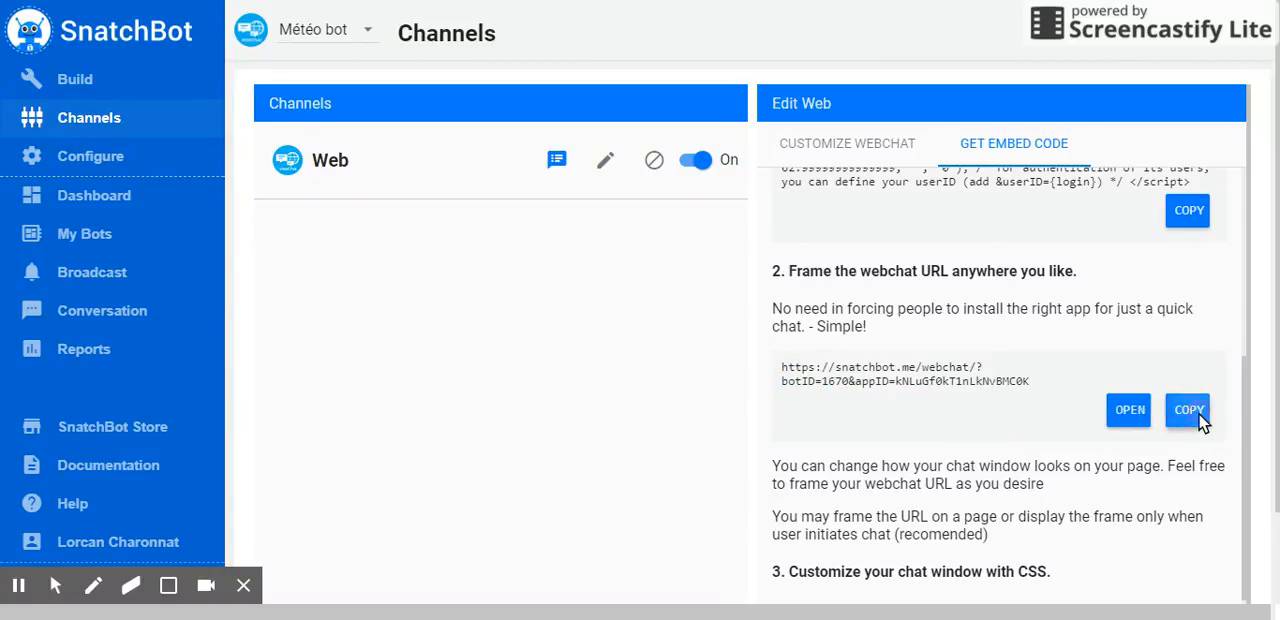
{"action": "left_click", "coordinate": [1128, 410]}
Review the embed instructions, from the bot widget code and webchat URL framing to uploading a custom CSS file for the chat window
{"action": "scroll", "coordinate": [944, 292], "scroll_direction": "down", "scroll_amount": 1}
{"action": "scroll", "coordinate": [945, 293], "scroll_direction": "down", "scroll_amount": 2}
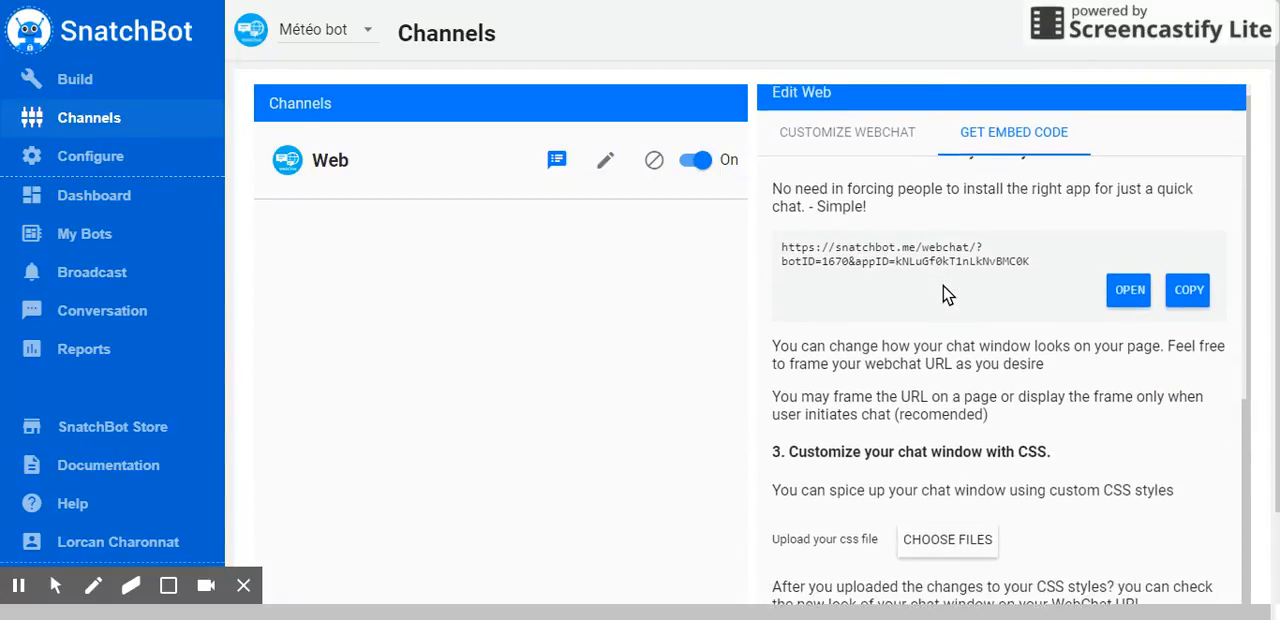
{"action": "scroll", "coordinate": [944, 292], "scroll_direction": "down", "scroll_amount": 2}
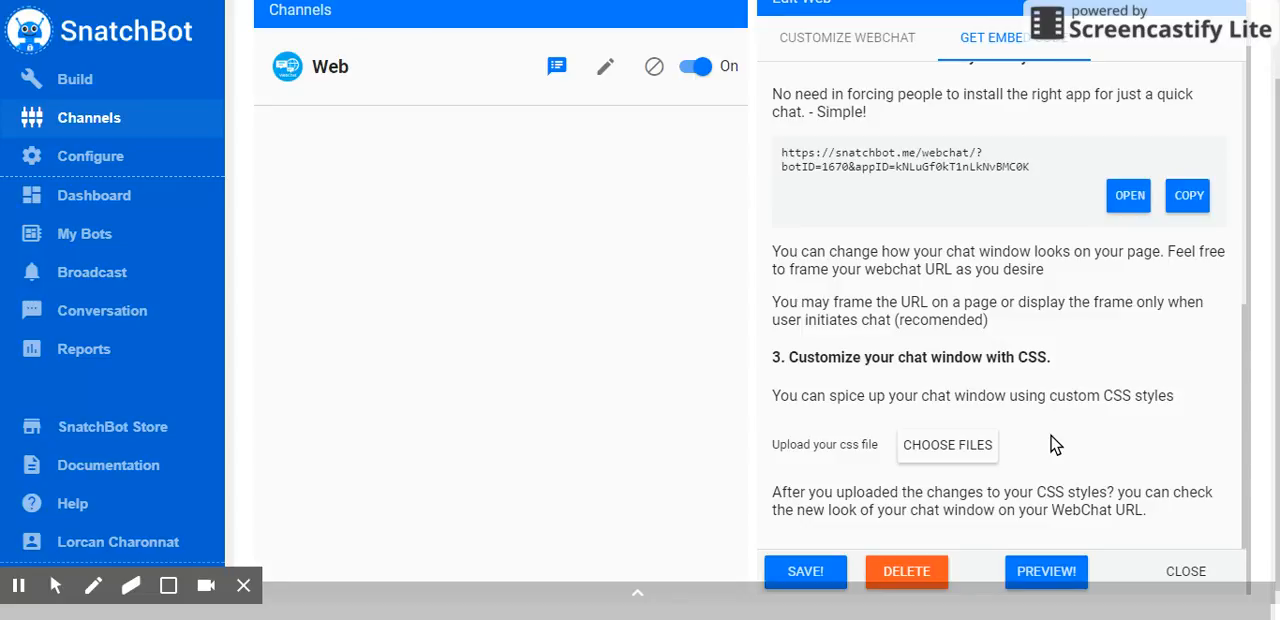
{"action": "scroll", "coordinate": [1050, 476], "scroll_direction": "up", "scroll_amount": 5}
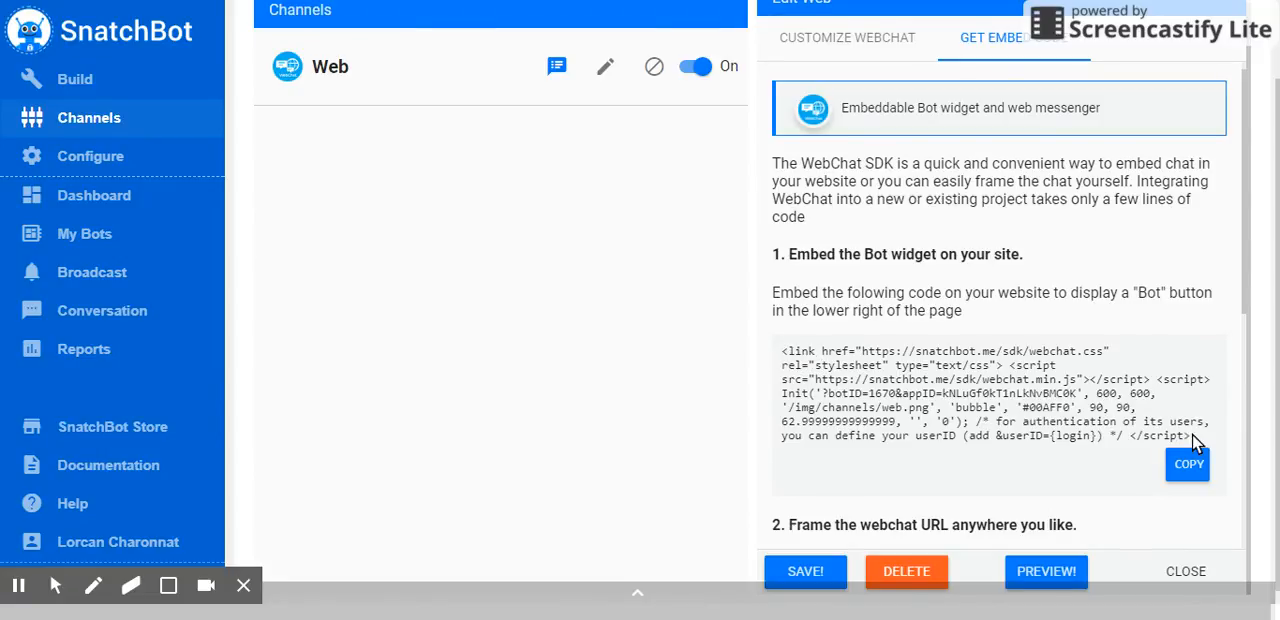
{"action": "scroll", "coordinate": [1020, 330], "scroll_direction": "down", "scroll_amount": 5}
{"action": "scroll", "coordinate": [1000, 505], "scroll_direction": "down", "scroll_amount": 1}
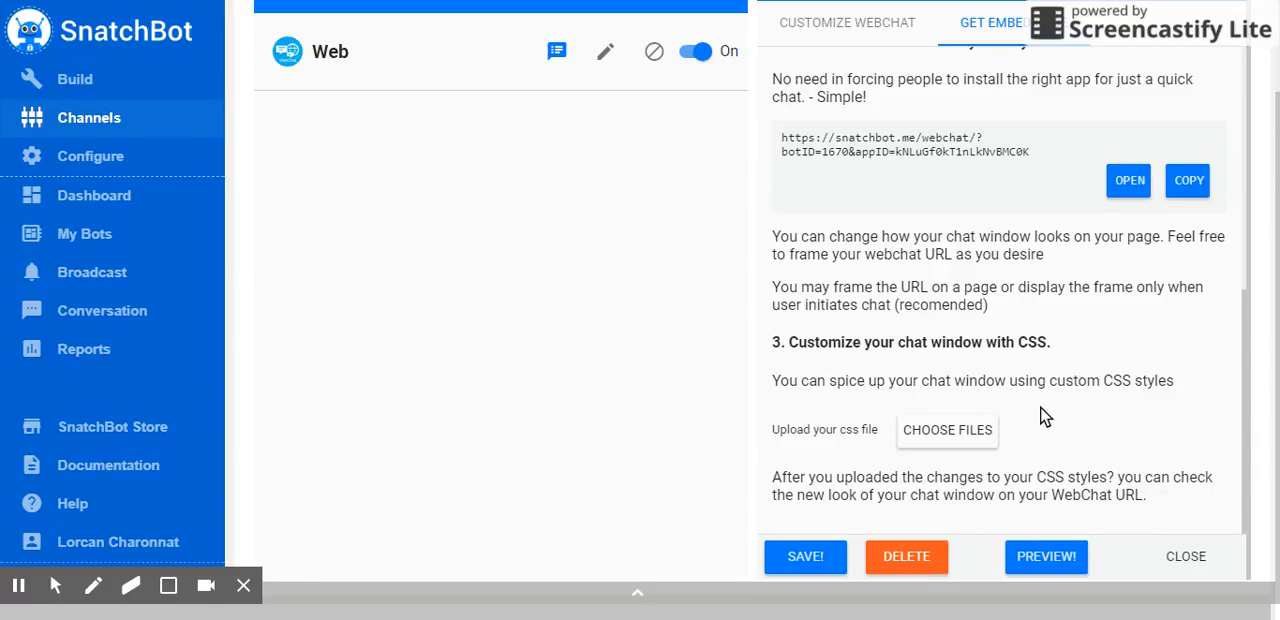
{"action": "scroll", "coordinate": [1027, 445], "scroll_direction": "up", "scroll_amount": 5}
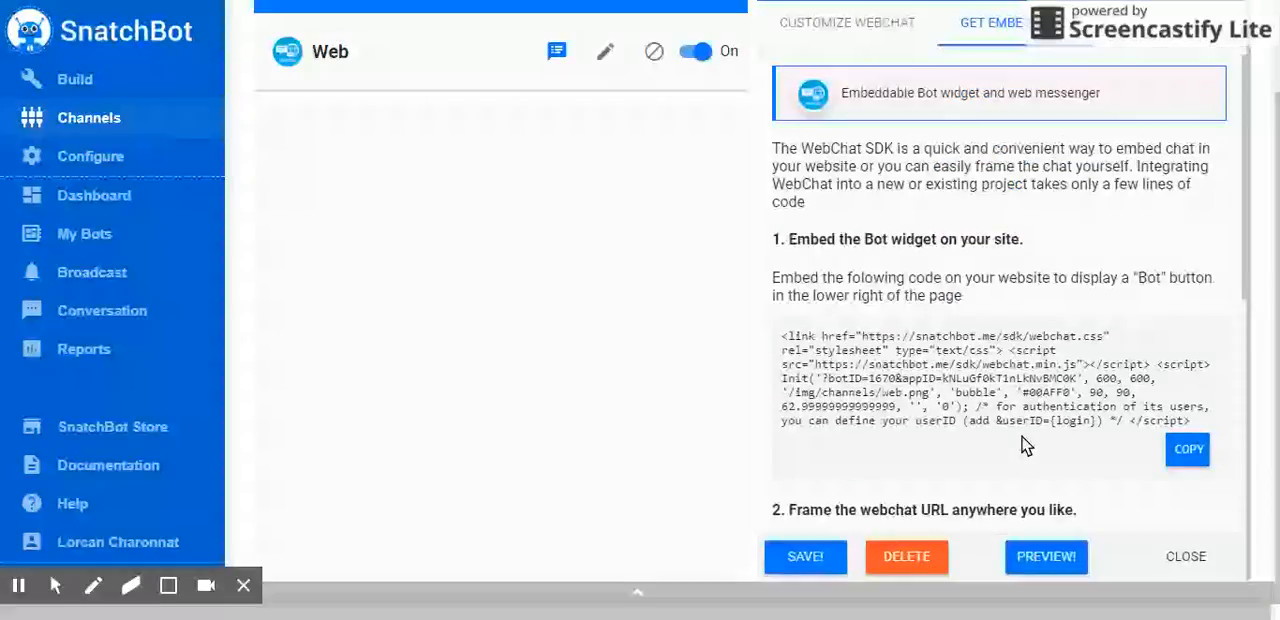
{"action": "scroll", "coordinate": [1027, 445], "scroll_direction": "down", "scroll_amount": 5}
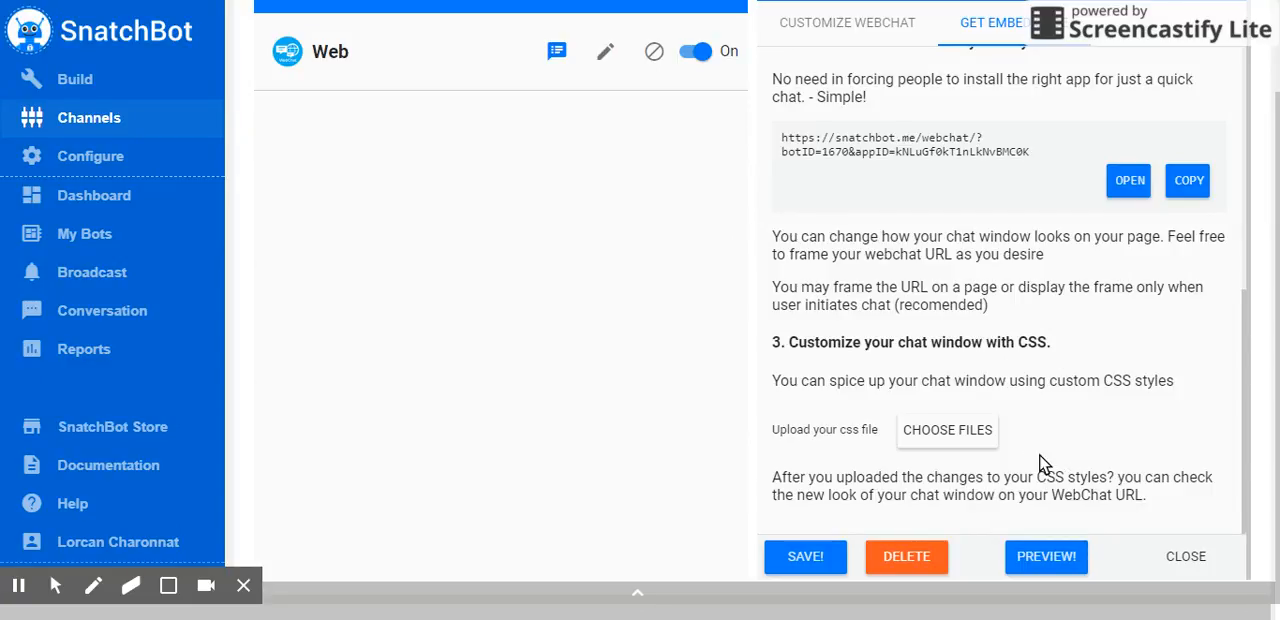
{"action": "scroll", "coordinate": [1058, 457], "scroll_direction": "up", "scroll_amount": 5}
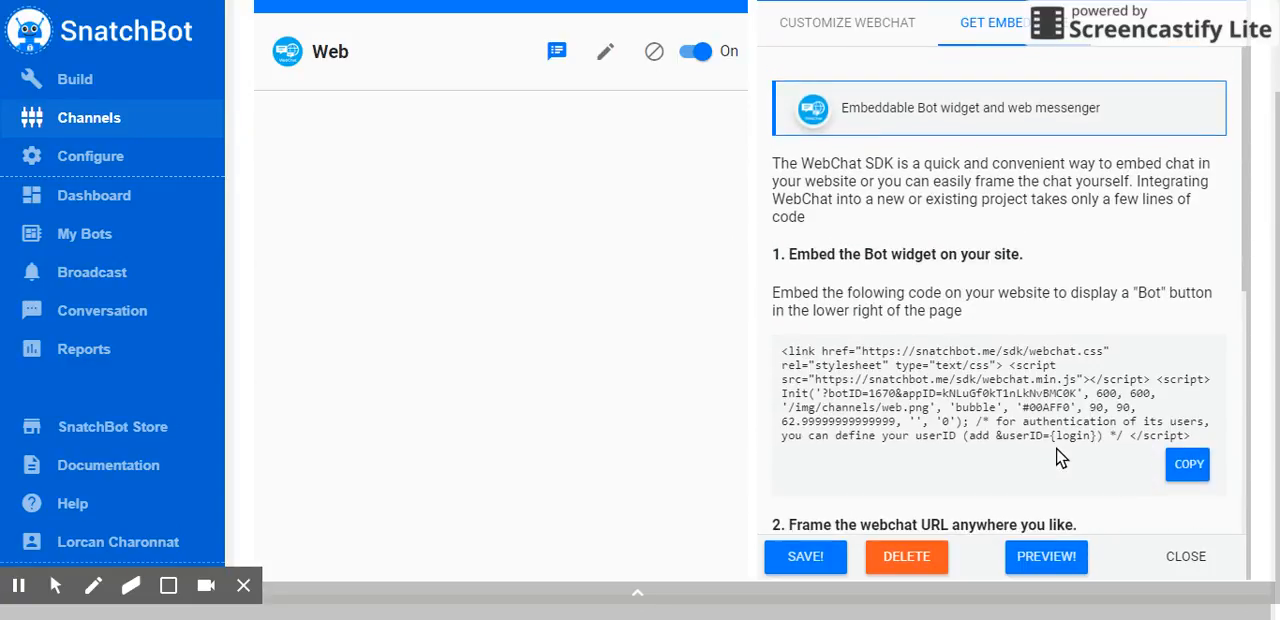
{"action": "scroll", "coordinate": [1061, 457], "scroll_direction": "down", "scroll_amount": 5}
{"action": "scroll", "coordinate": [1061, 457], "scroll_direction": "down", "scroll_amount": 1}
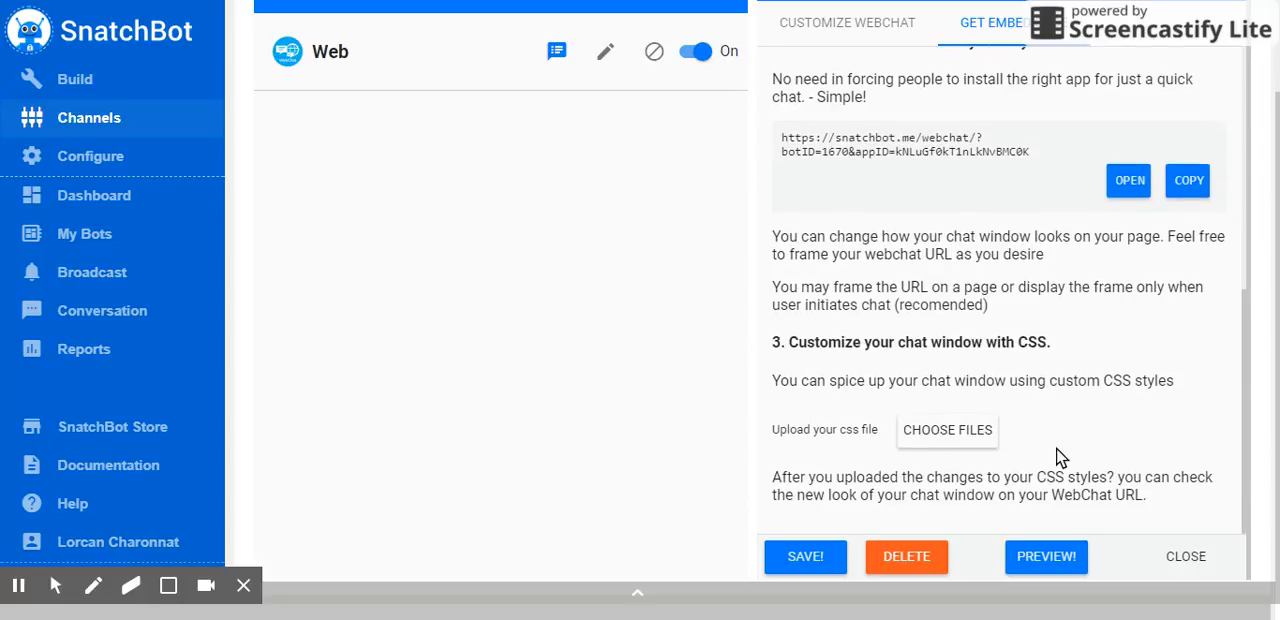